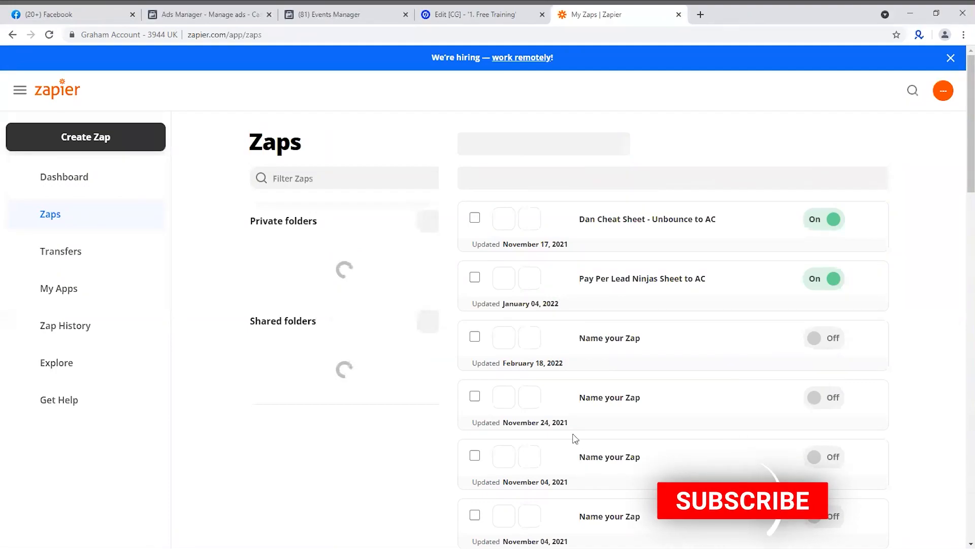
Open the "Unbounce to Active Campaign To Facebook Conversion" Zap from the Flexxable VSL Funnel folder
scroll(631, 355, "down", 20)
scroll(625, 342, "up", 10)
scroll(622, 337, "up", 12)
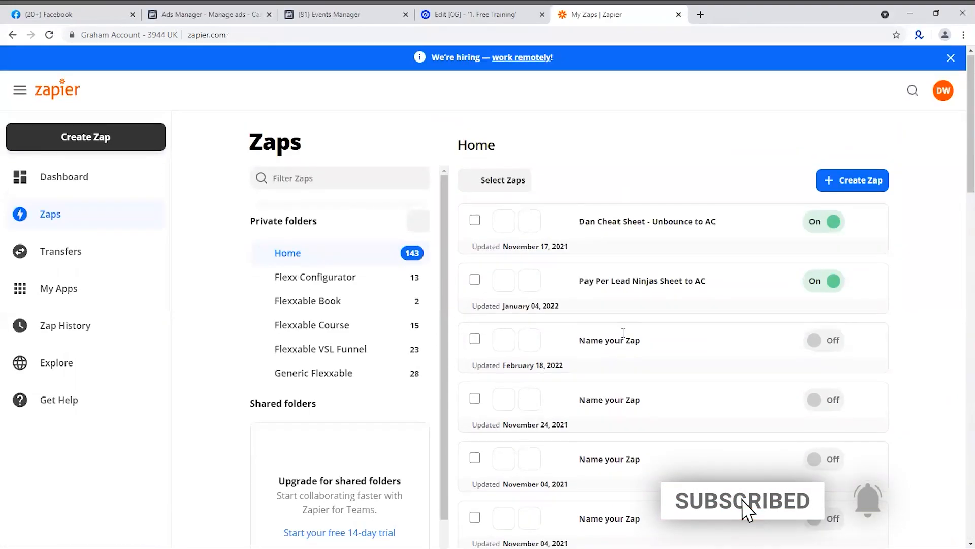
left_click(353, 380)
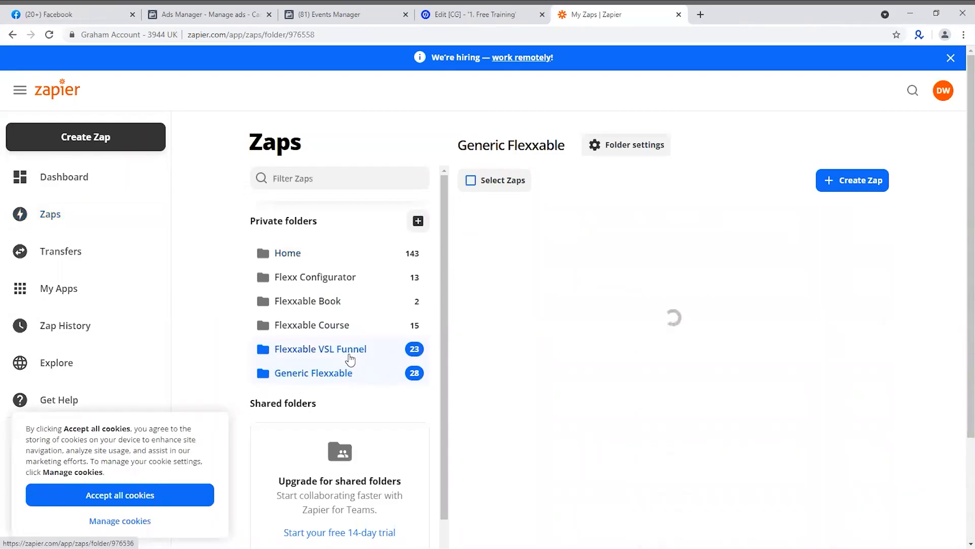
left_click(350, 357)
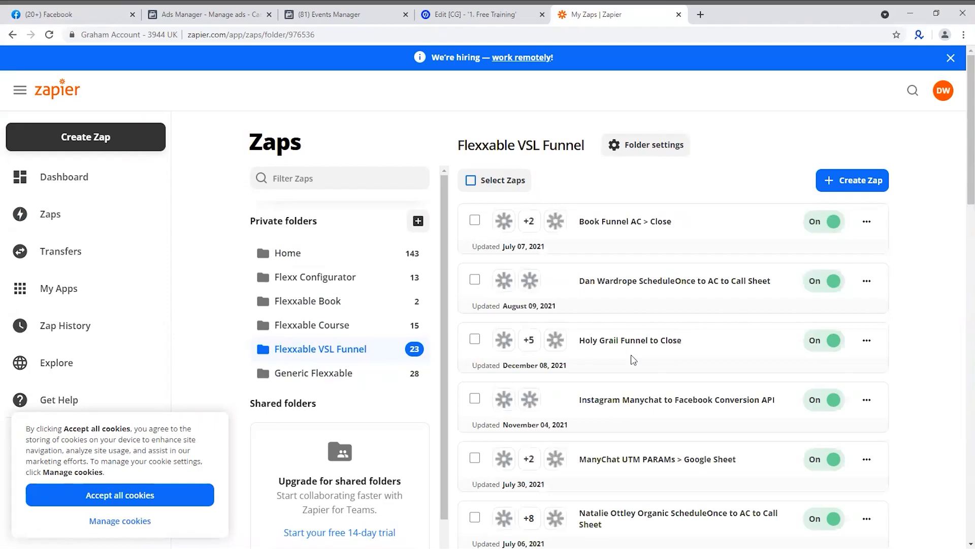
scroll(634, 360, "down", 5)
scroll(638, 356, "down", 6)
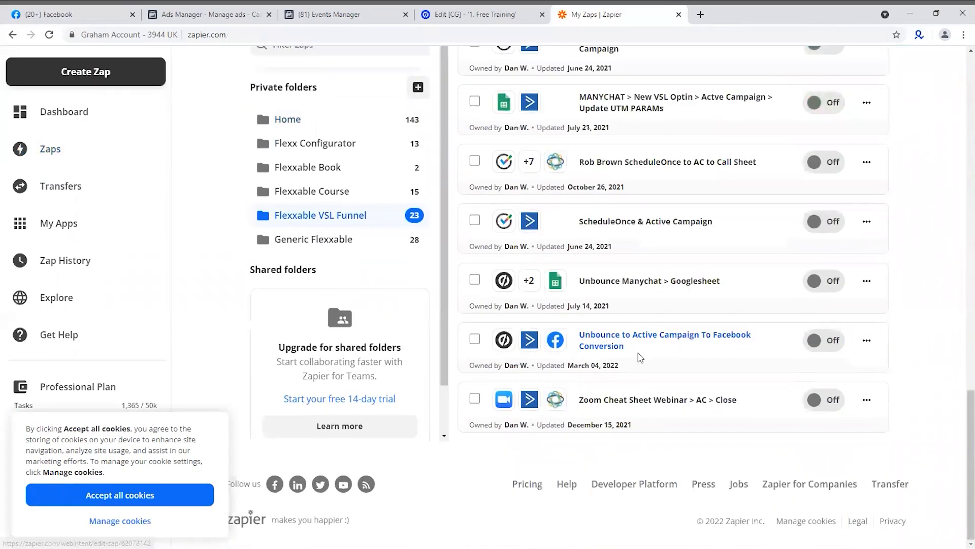
left_click(663, 344)
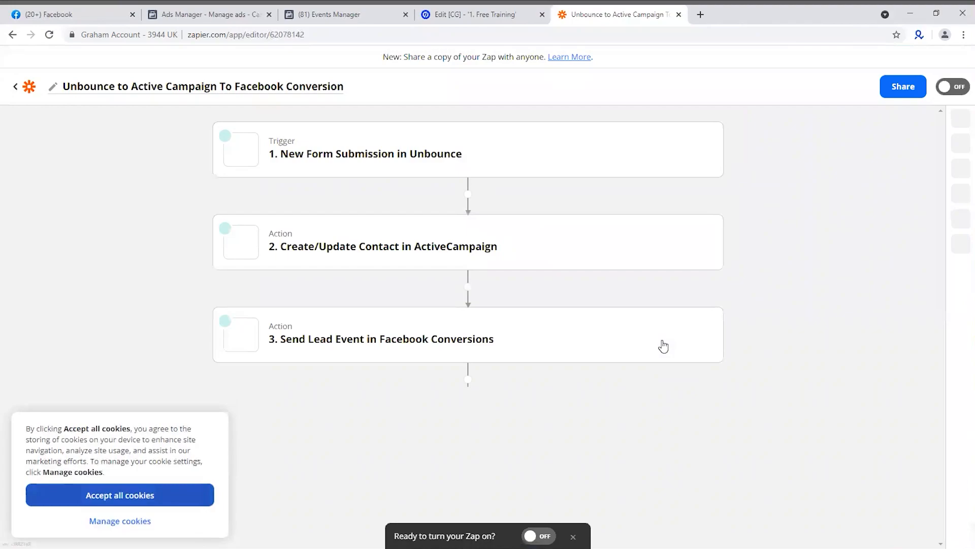
Review the app and event, account and trigger setup of the Unbounce New Form Submission trigger
mouse_move(346, 140)
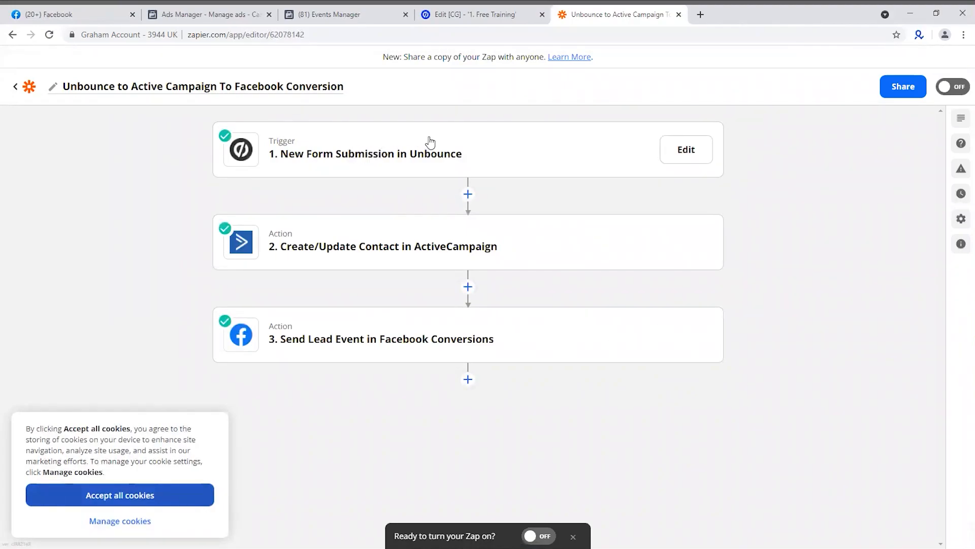
left_click(429, 153)
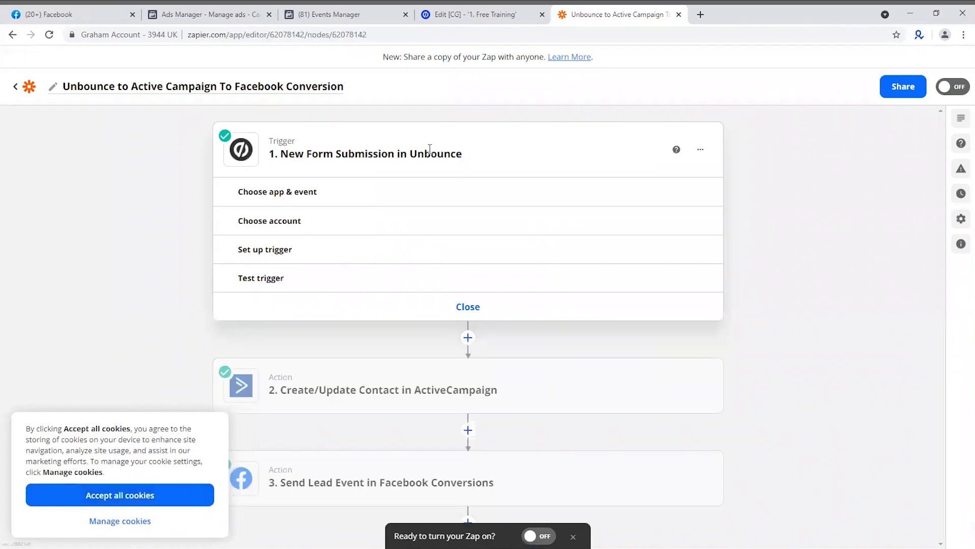
left_click(327, 193)
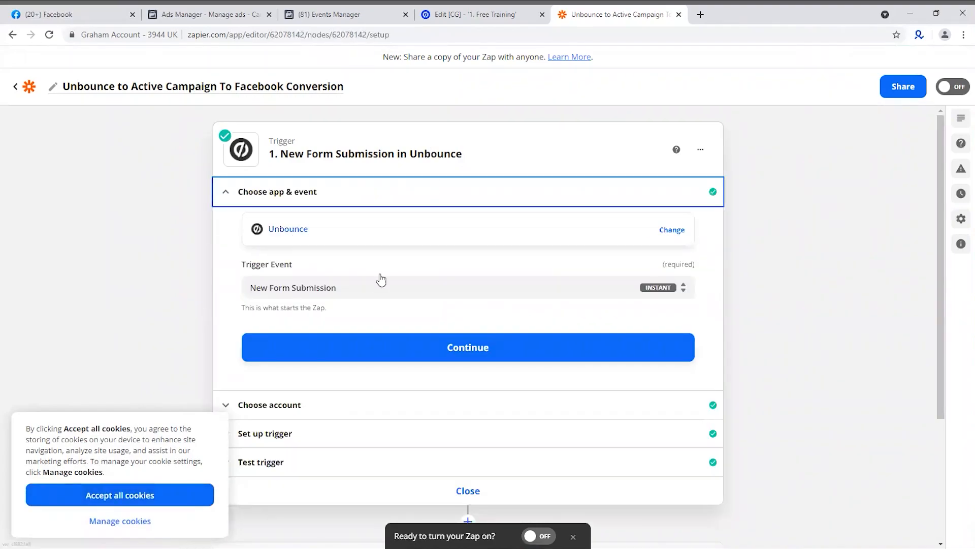
left_click(308, 405)
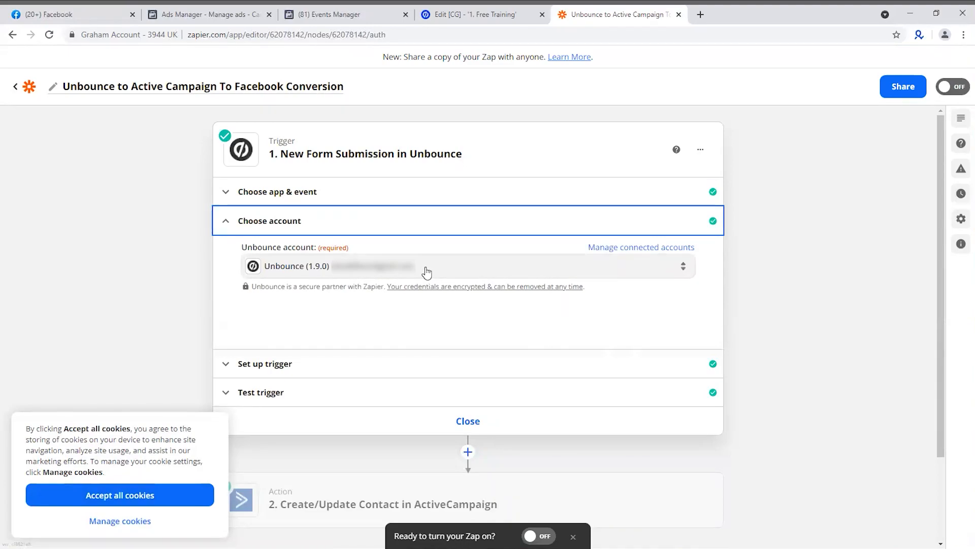
left_click(341, 366)
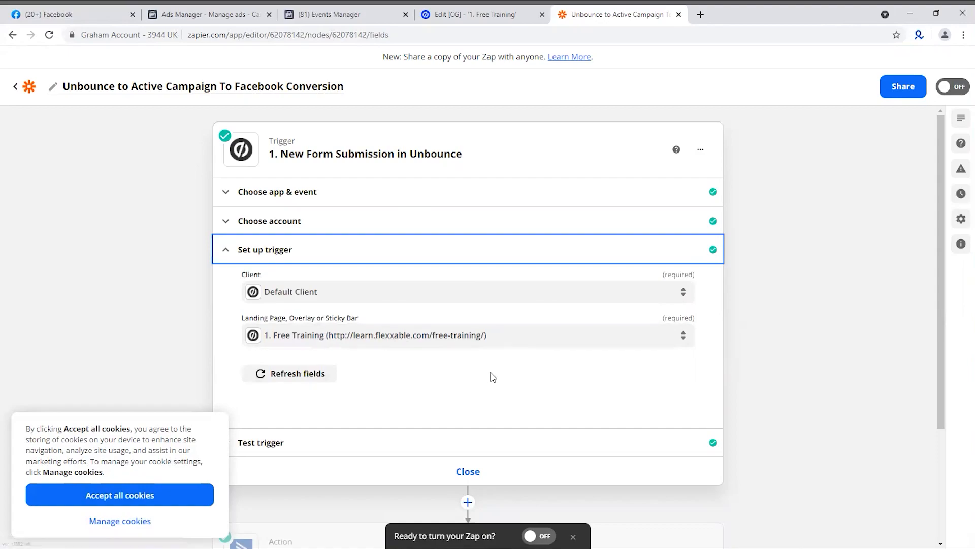
scroll(493, 377, "down", 2)
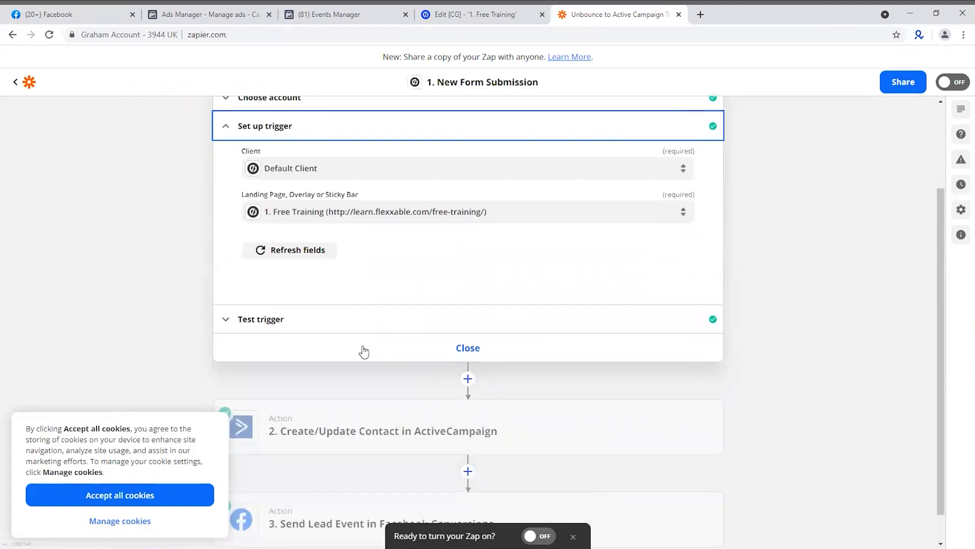
Select Form Submission F as the test record in the Unbounce trigger's test section
left_click(294, 329)
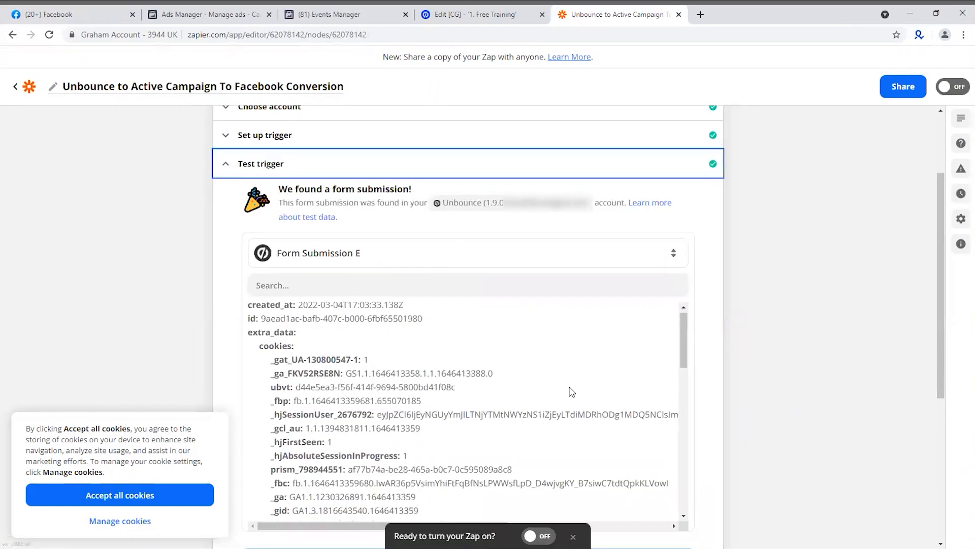
scroll(555, 414, "down", 4)
scroll(508, 386, "down", 3)
scroll(419, 332, "down", 5)
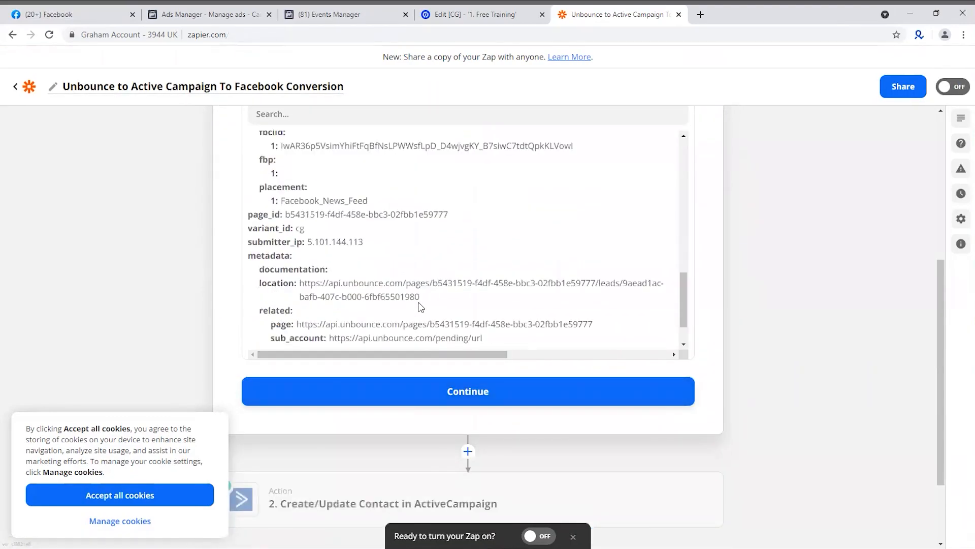
scroll(424, 305, "up", 8)
left_click(365, 375)
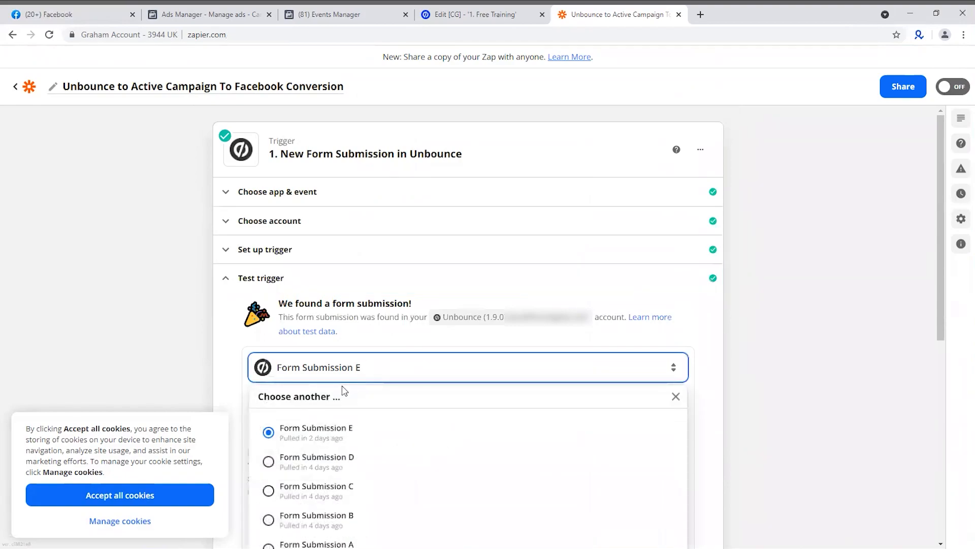
scroll(376, 426, "down", 4)
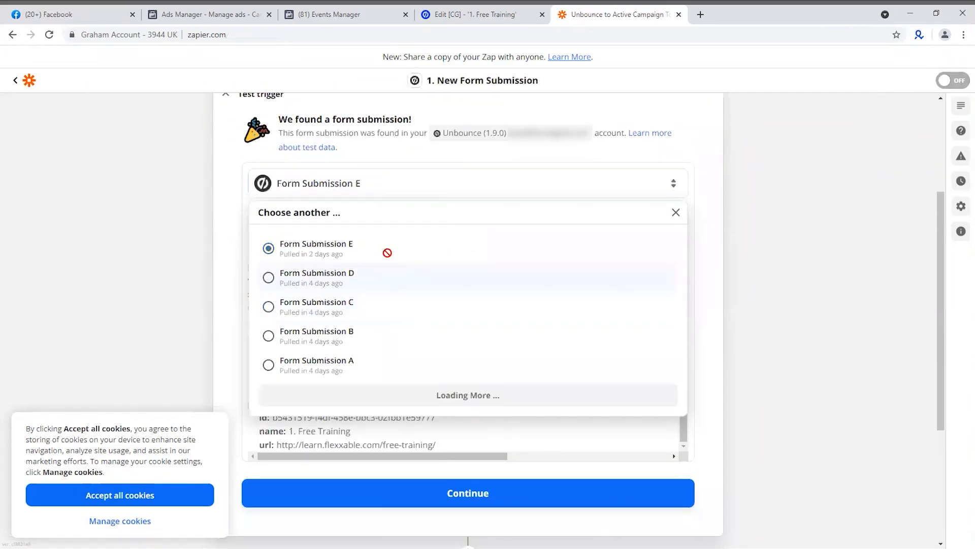
left_click(351, 254)
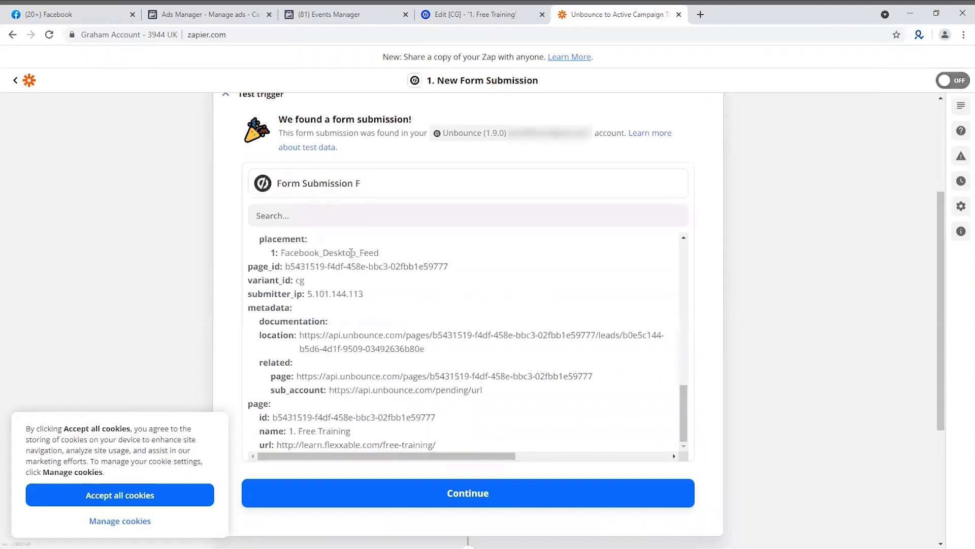
Examine the cookies, UTM parameters, Facebook click ID and page details in Form Submission F, and close the trigger
scroll(431, 264, "up", 8)
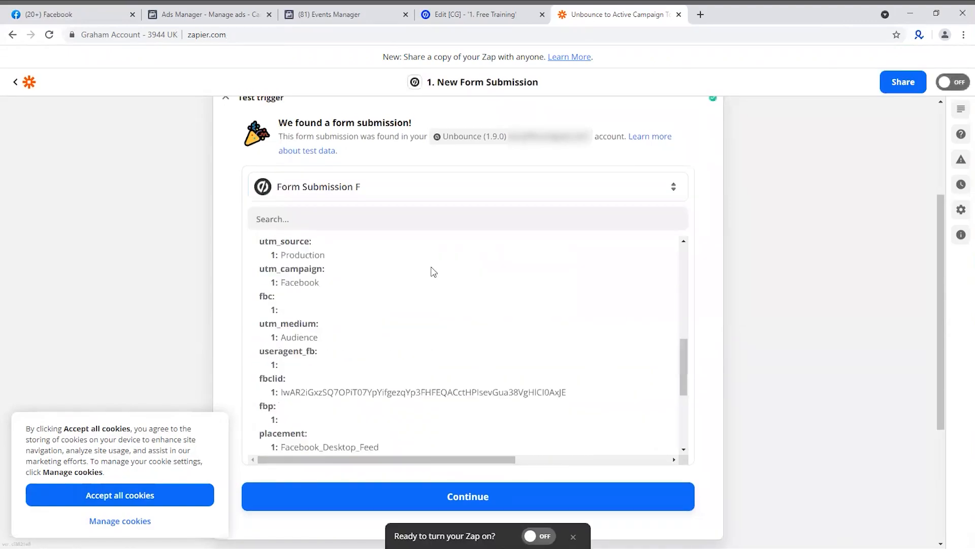
scroll(433, 254, "up", 1)
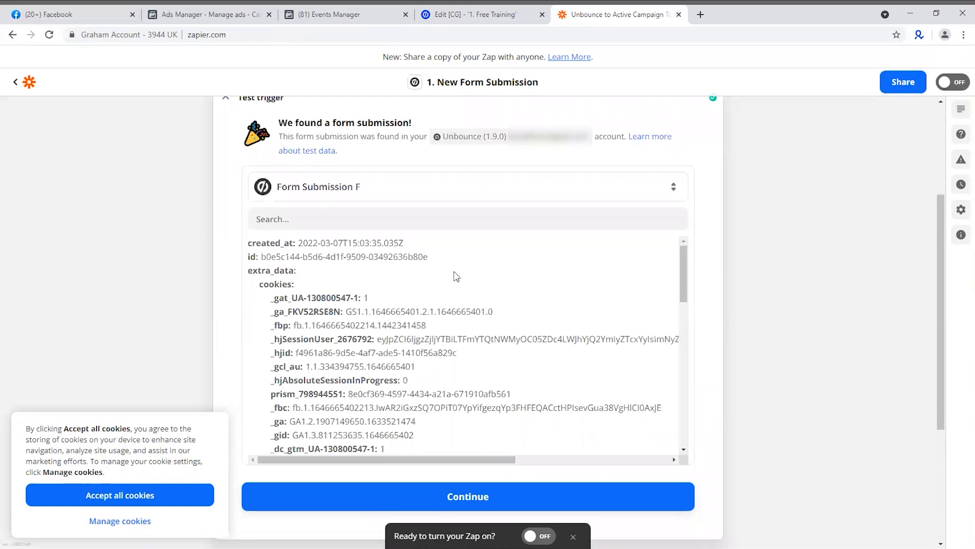
scroll(350, 305, "down", 2)
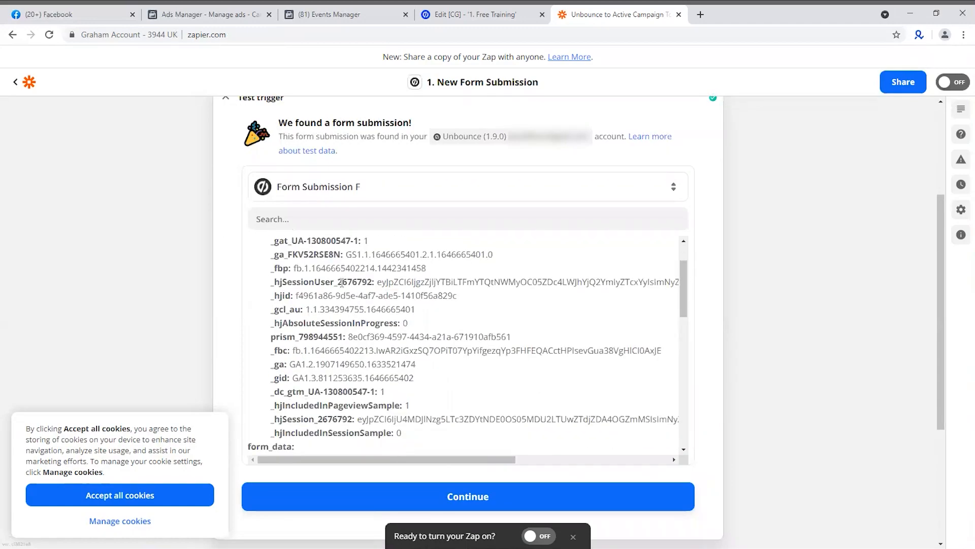
scroll(350, 329, "down", 2)
scroll(369, 306, "down", 4)
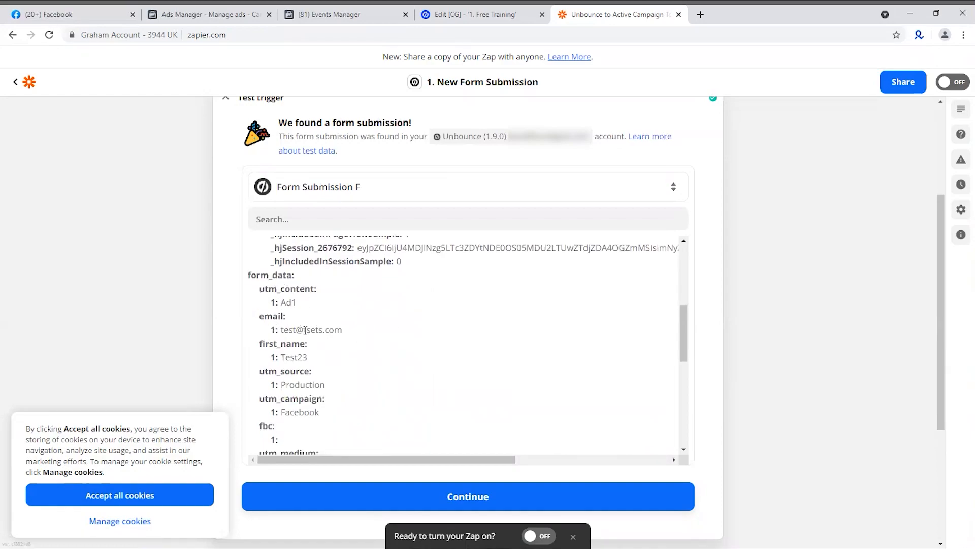
scroll(339, 353, "down", 2)
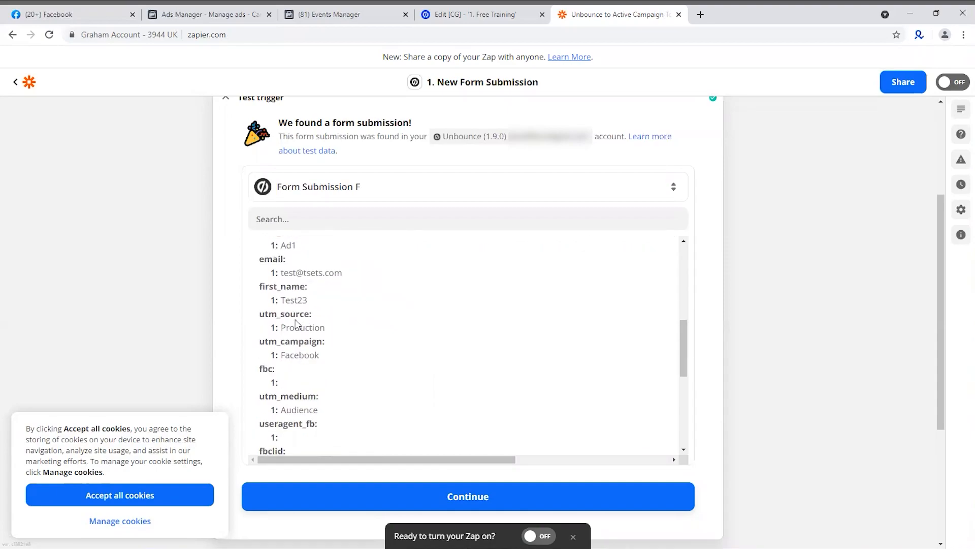
scroll(340, 371, "down", 2)
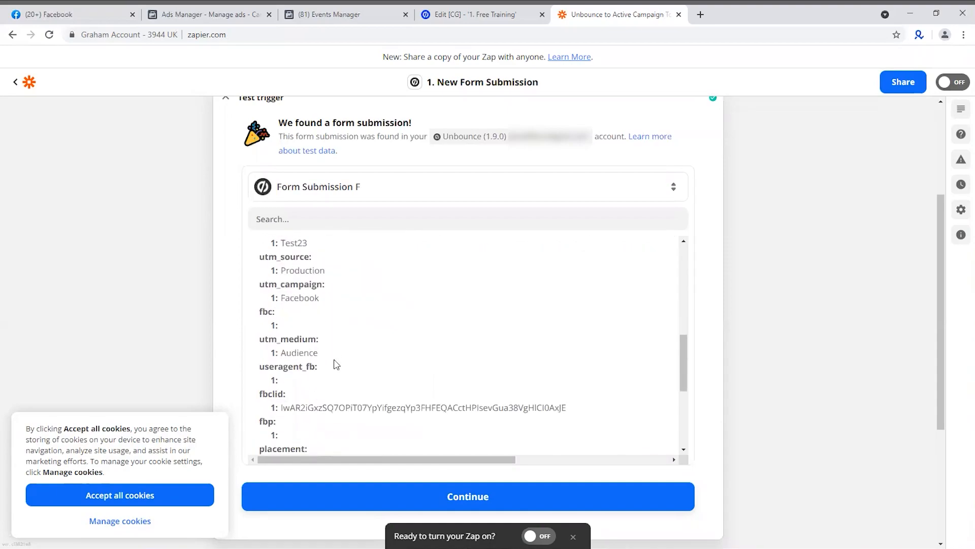
scroll(319, 349, "down", 2)
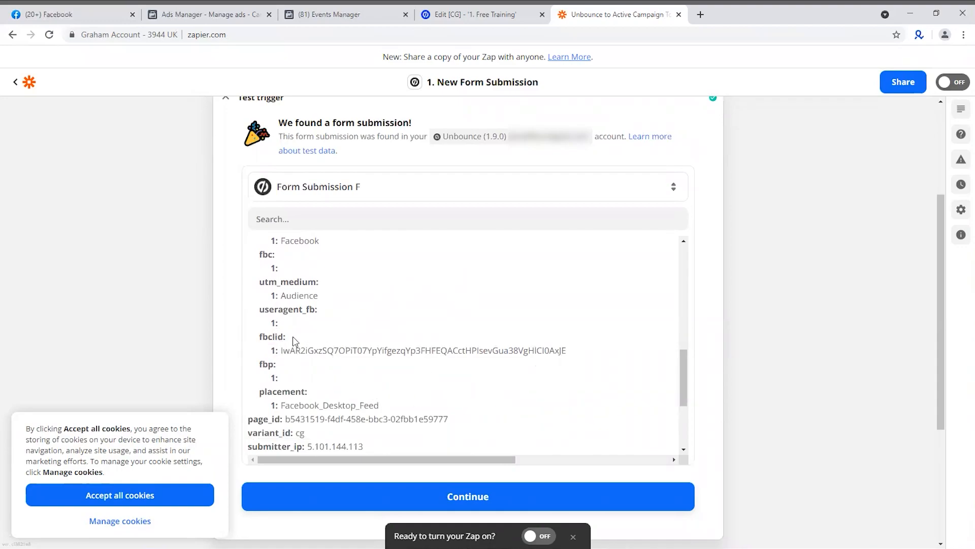
scroll(480, 374, "down", 2)
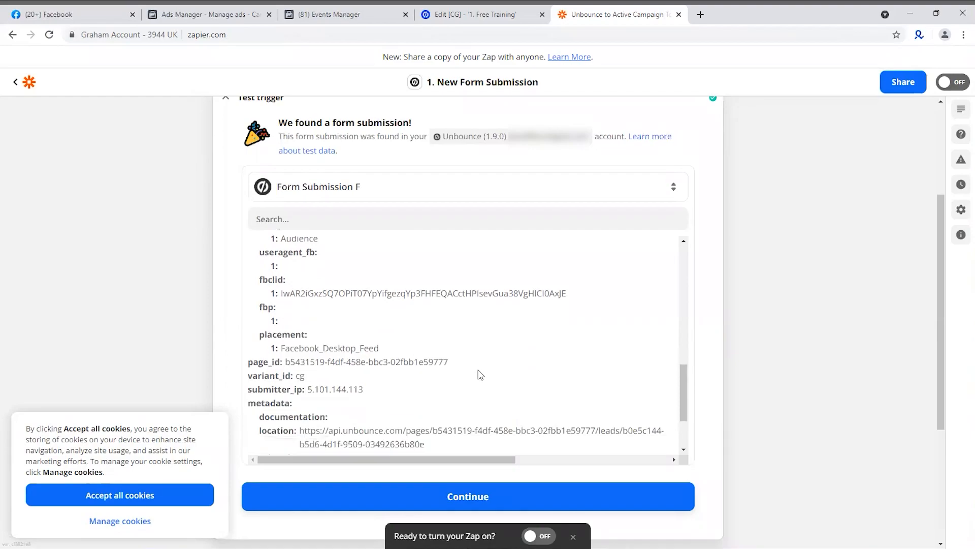
scroll(481, 375, "down", 3)
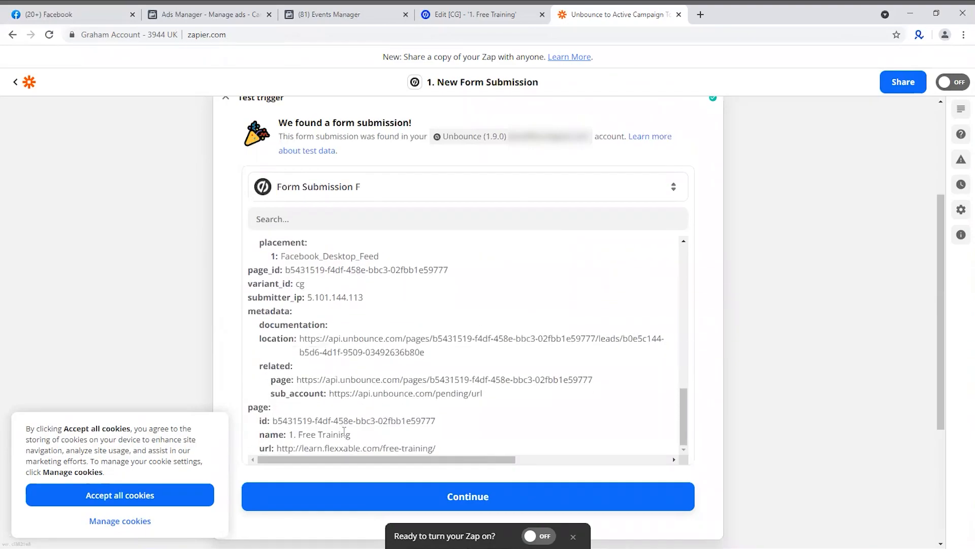
scroll(884, 374, "down", 4)
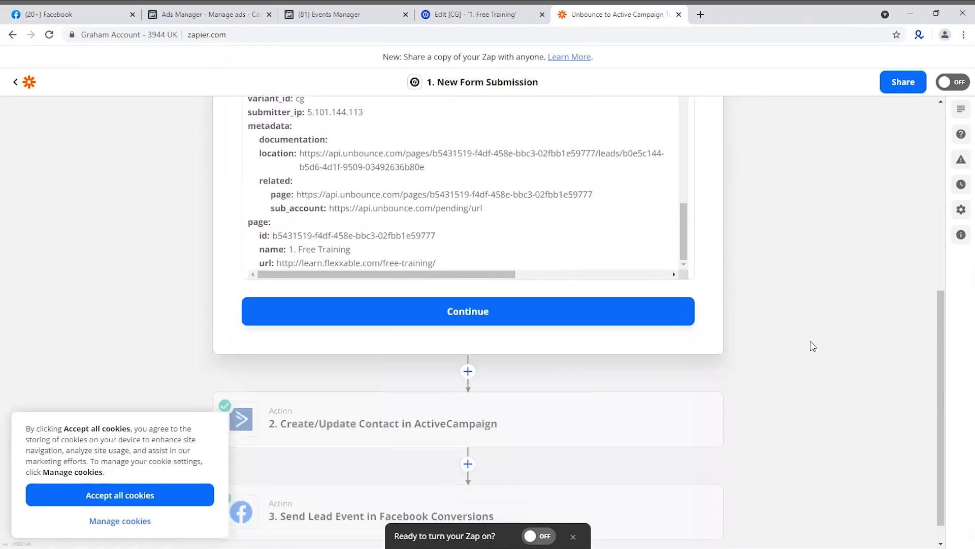
left_click(508, 286)
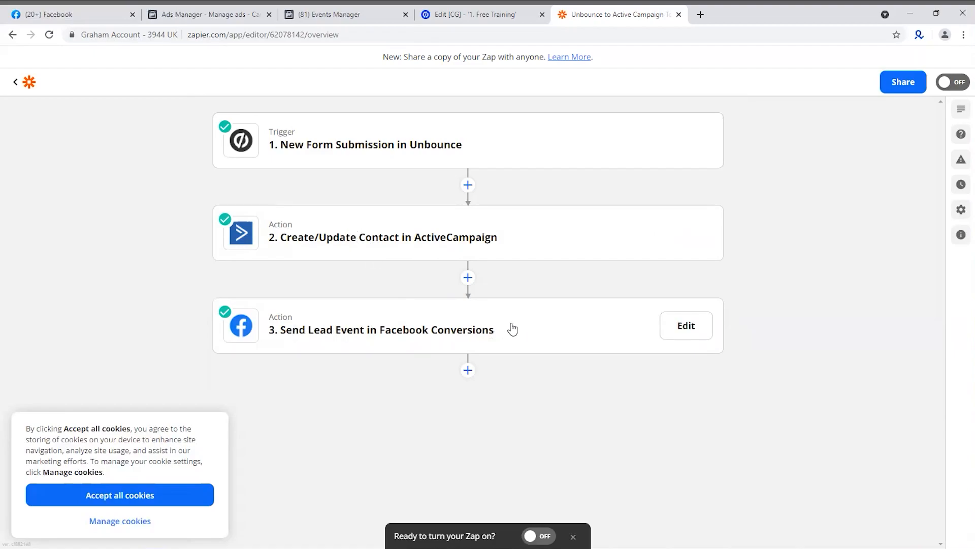
Change the Facebook Conversions action event to Send Other Event and continue with the connected account
left_click(447, 330)
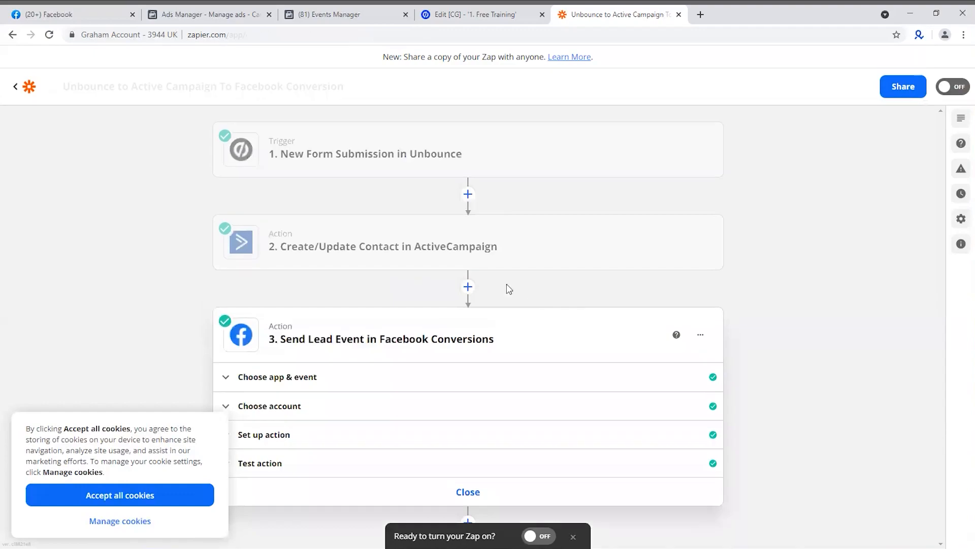
left_click(329, 378)
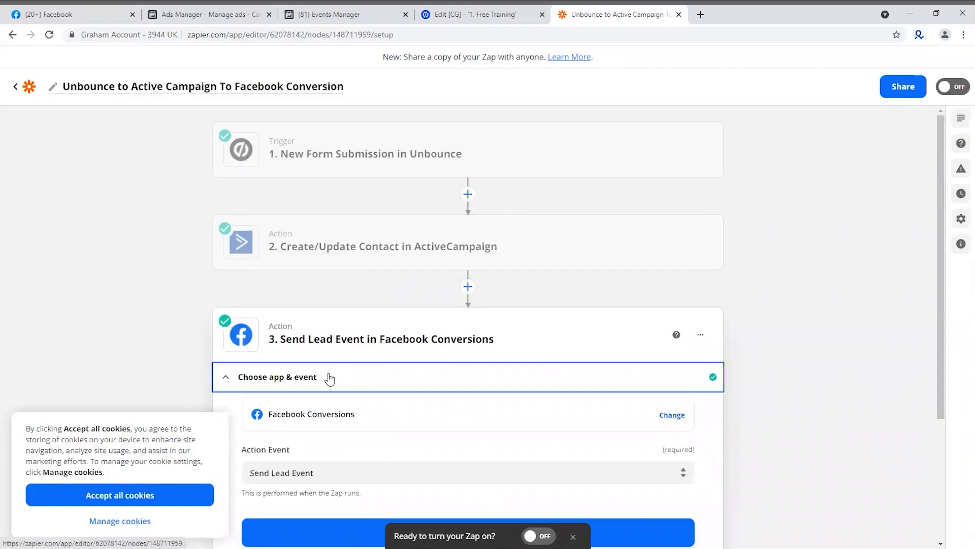
left_click(315, 358)
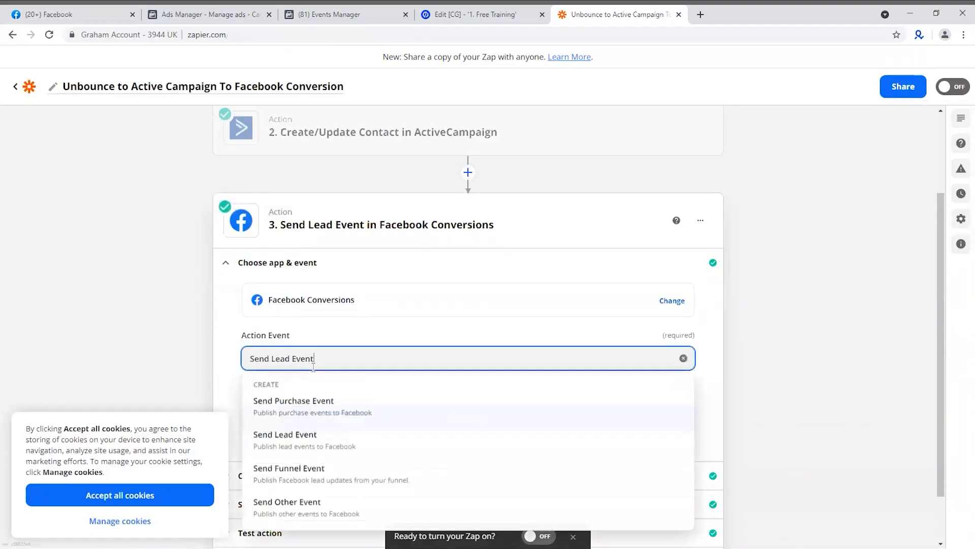
left_click(322, 507)
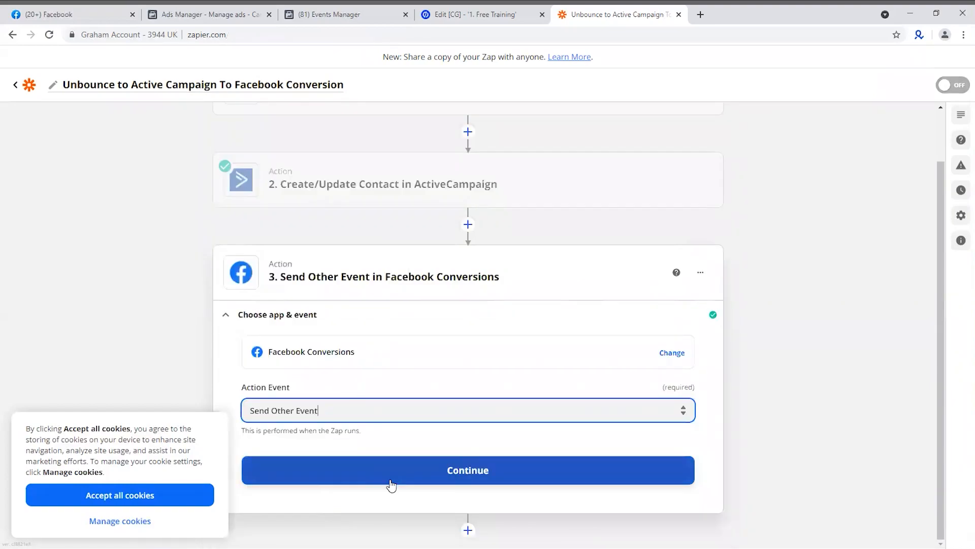
left_click(431, 476)
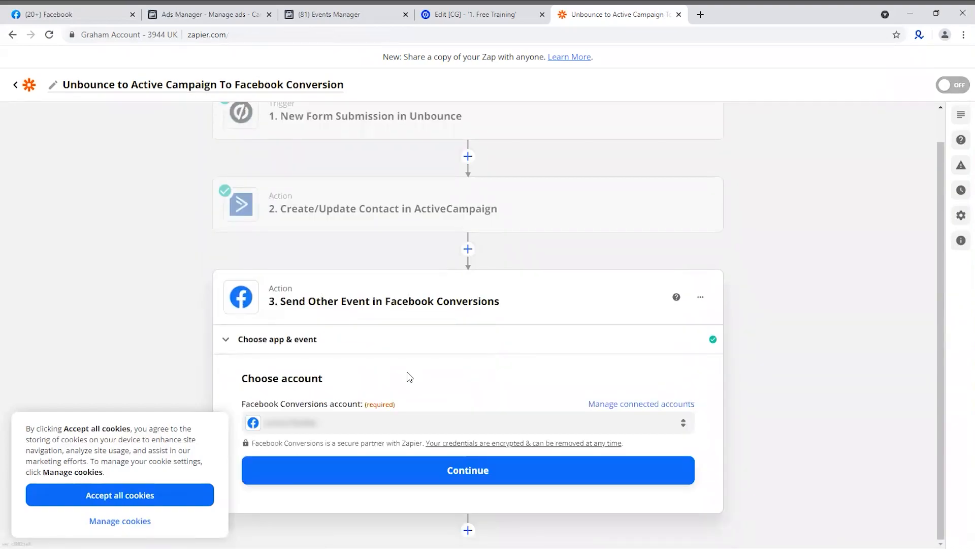
left_click(478, 480)
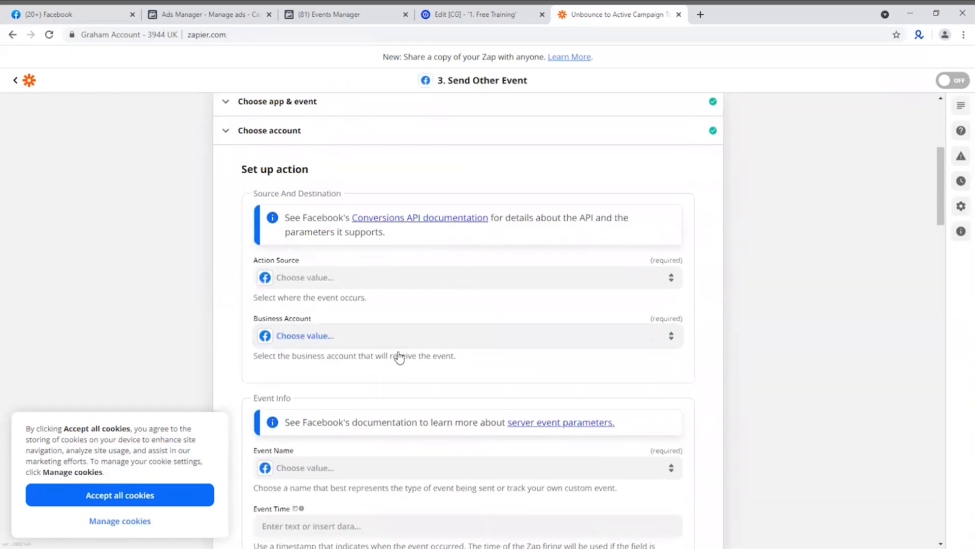
Set the action source to Website and select the business account that receives the Facebook event
left_click(342, 279)
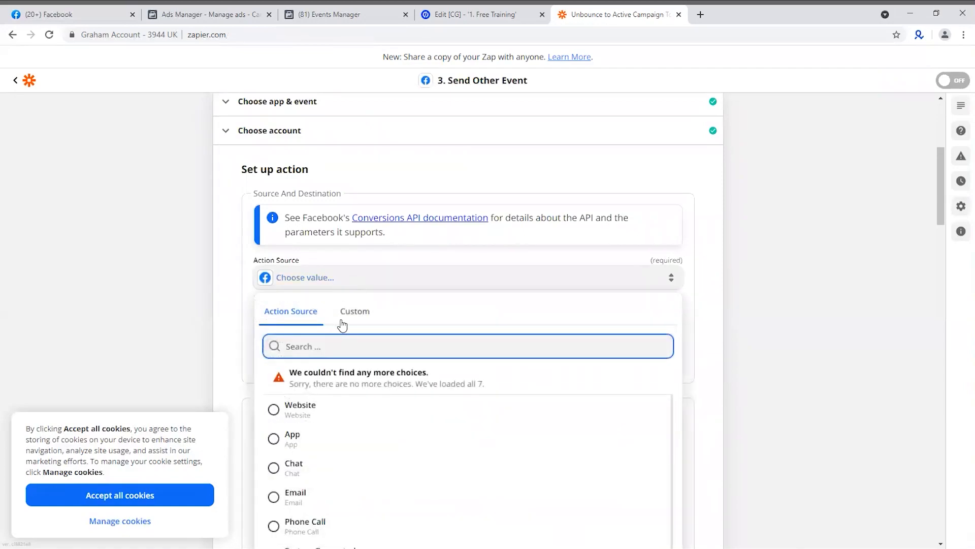
left_click(319, 414)
left_click(333, 340)
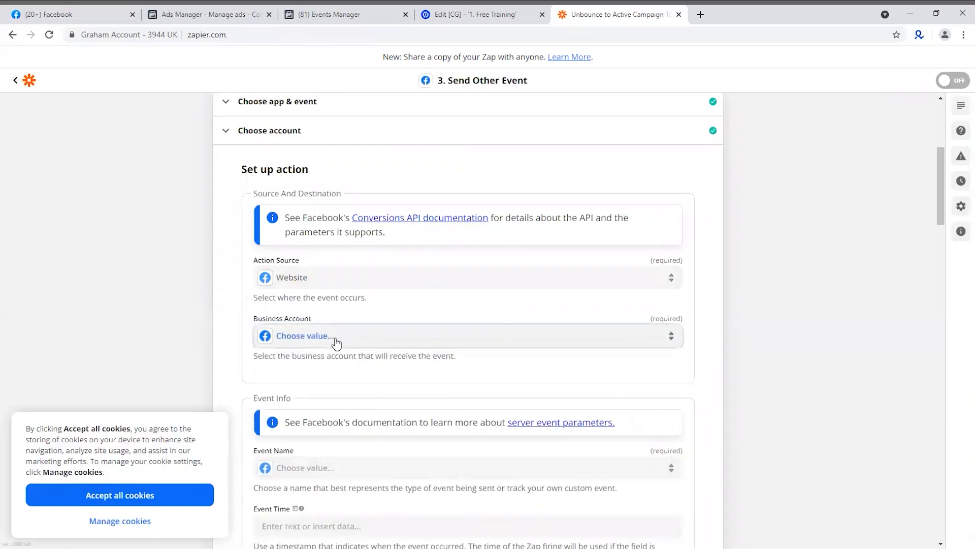
left_click(370, 440)
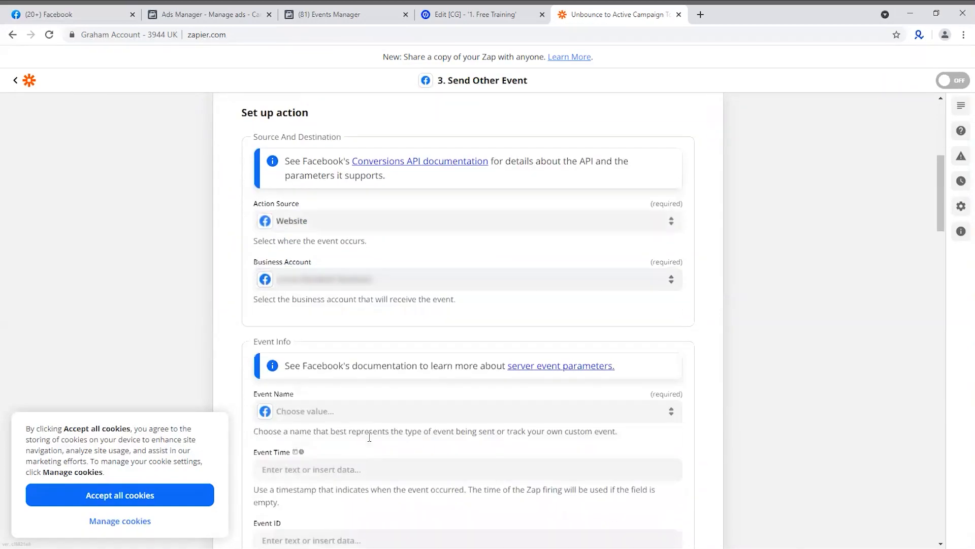
Choose Lead as the event name in the Send Other Event setup
scroll(396, 399, "down", 2)
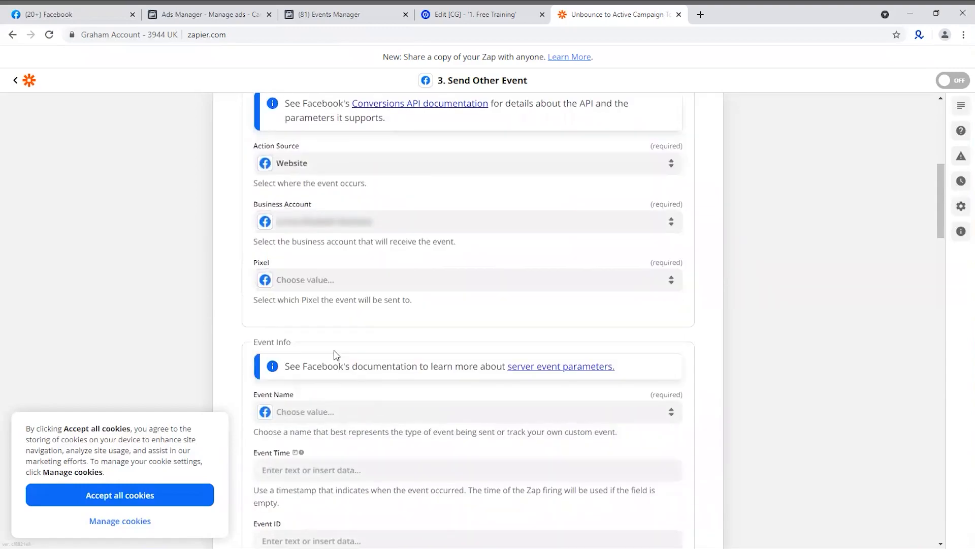
left_click(344, 413)
scroll(685, 364, "down", 4)
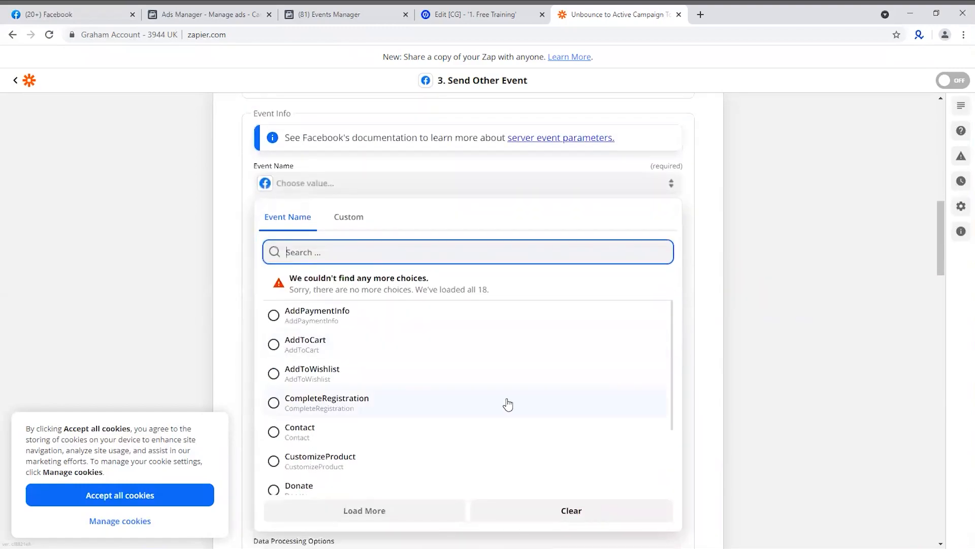
scroll(507, 402, "down", 3)
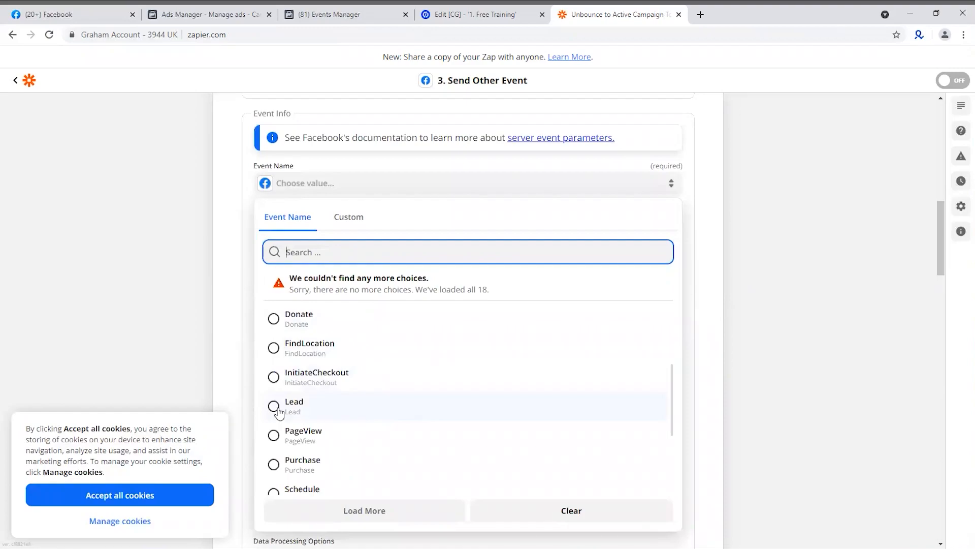
left_click(279, 409)
Change the Facebook Conversions action event to Send Lead Event and continue with the connected account
scroll(305, 375, "down", 12)
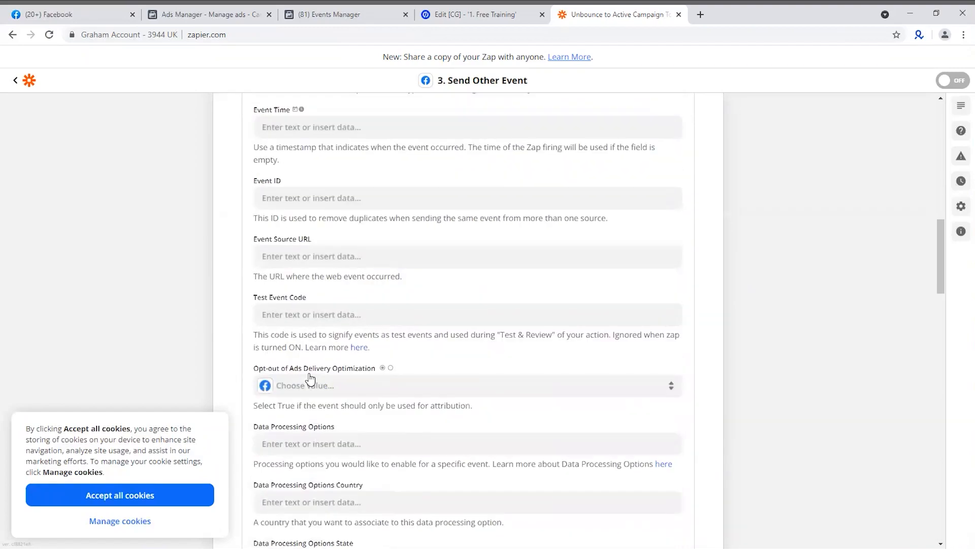
scroll(336, 355, "down", 5)
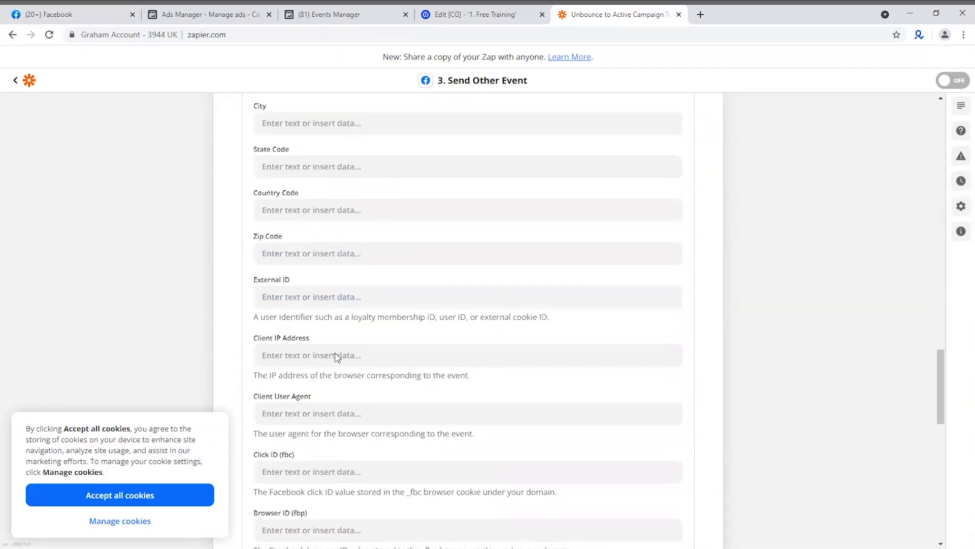
scroll(337, 355, "up", 12)
scroll(338, 335, "up", 12)
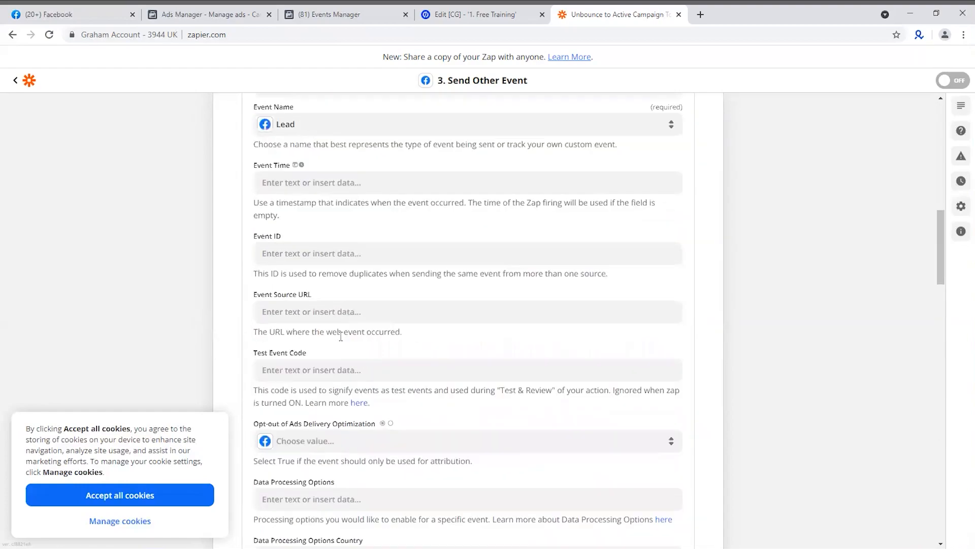
scroll(323, 283, "up", 4)
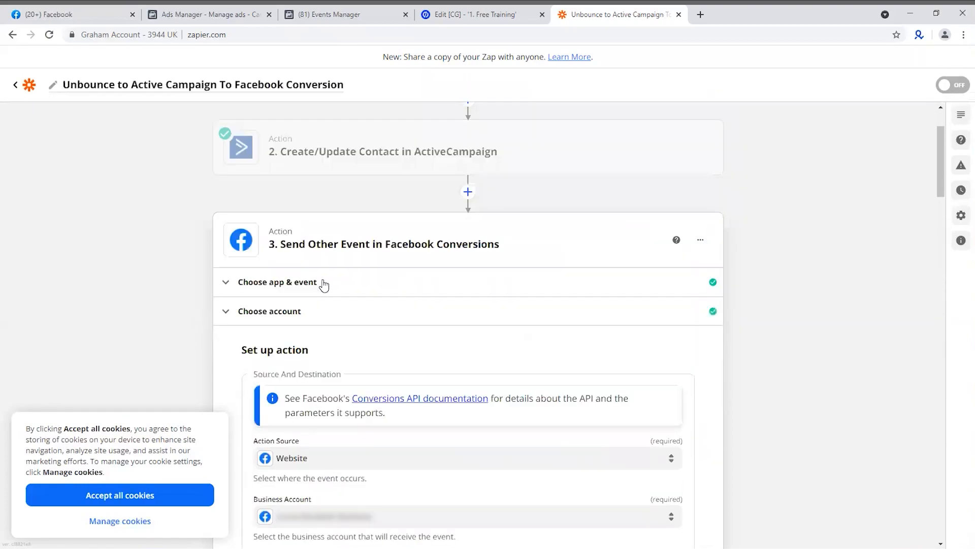
scroll(346, 361, "down", 3)
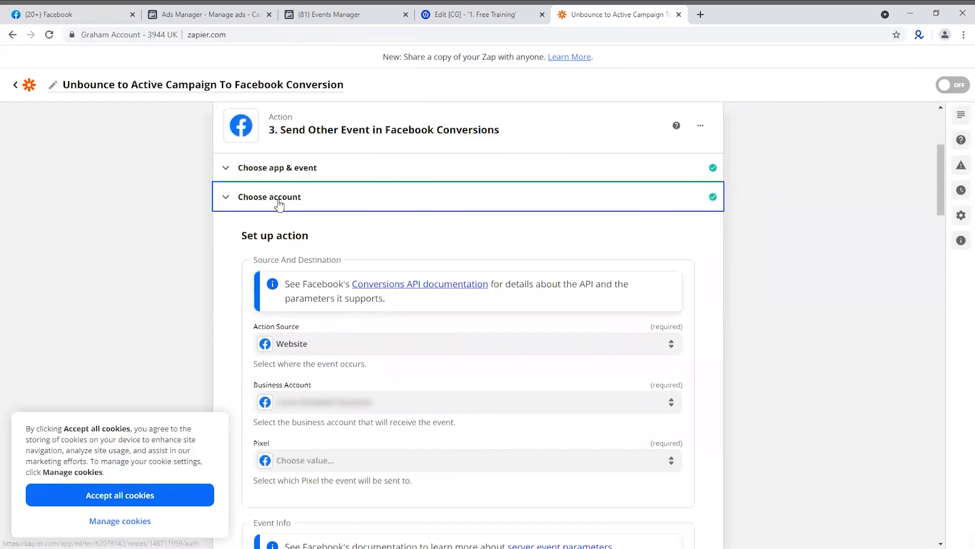
left_click(292, 199)
left_click(314, 341)
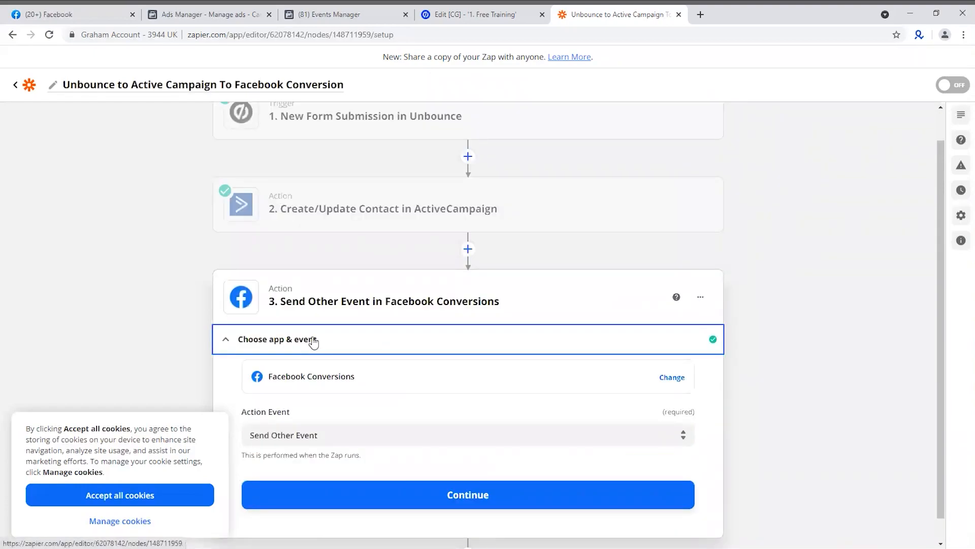
left_click(315, 433)
scroll(356, 386, "down", 1)
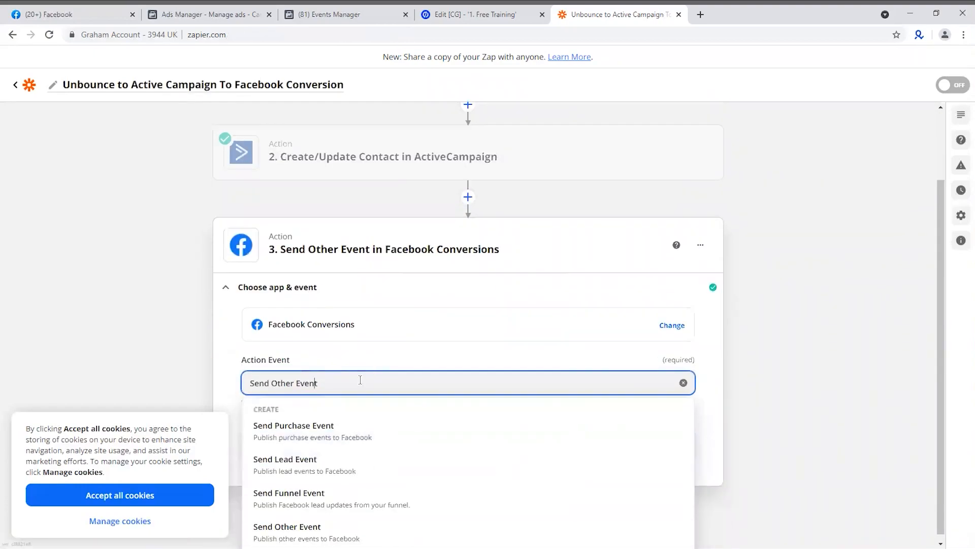
left_click(316, 470)
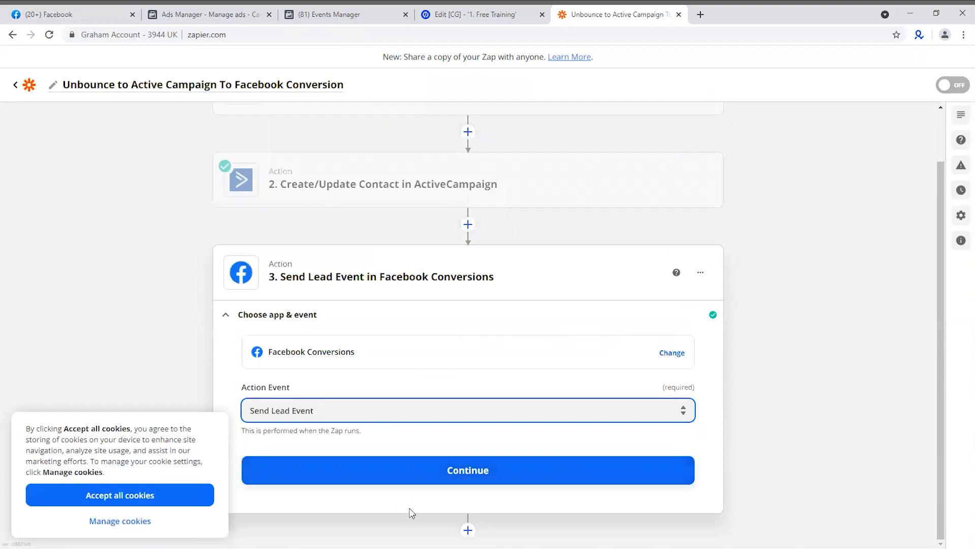
left_click(415, 477)
left_click(413, 476)
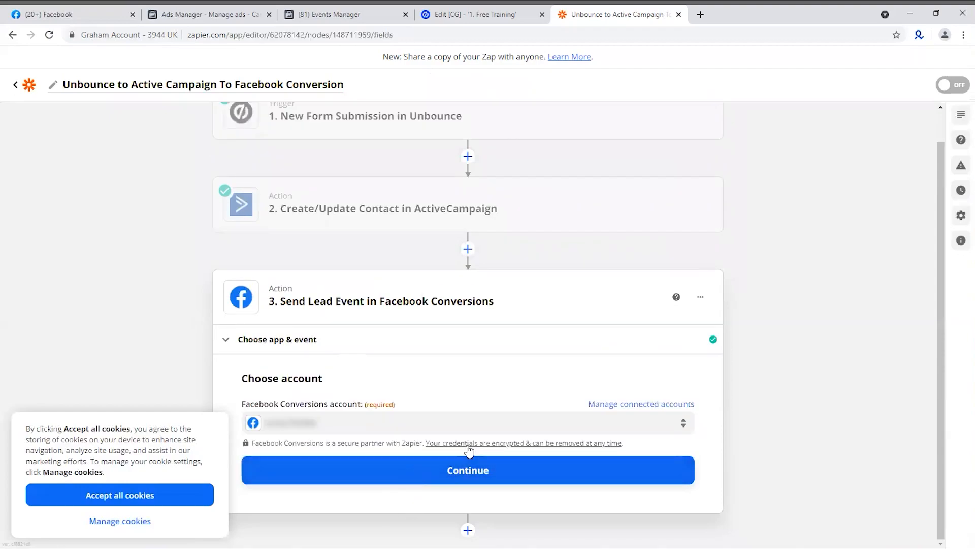
Examine the source, event info, customer information and custom data fields that the Send Lead Event setup offers
scroll(340, 403, "down", 7)
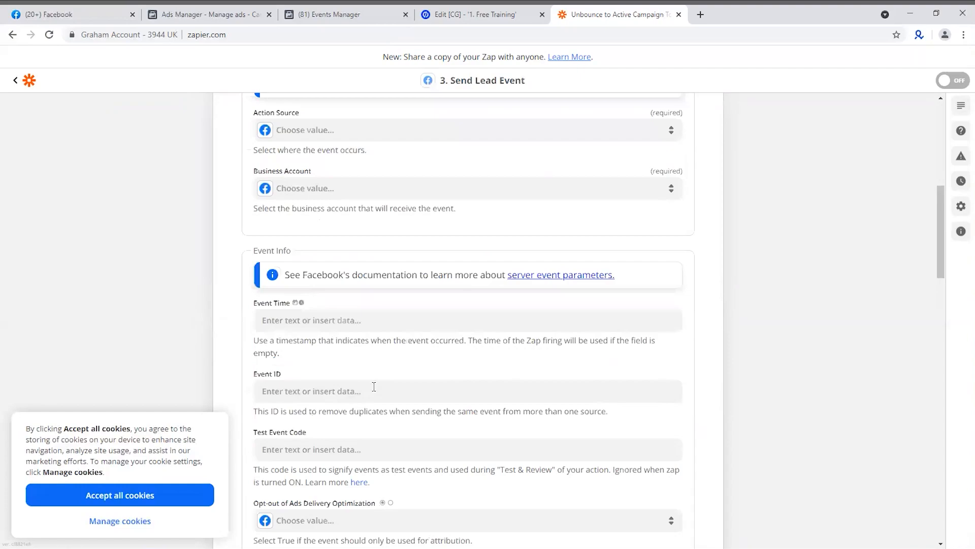
scroll(483, 290, "down", 12)
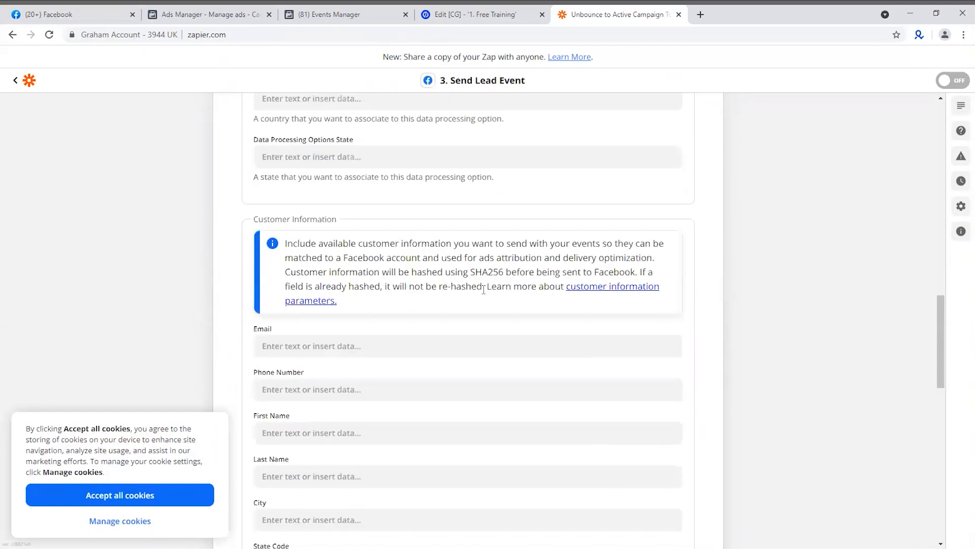
scroll(368, 301, "down", 1)
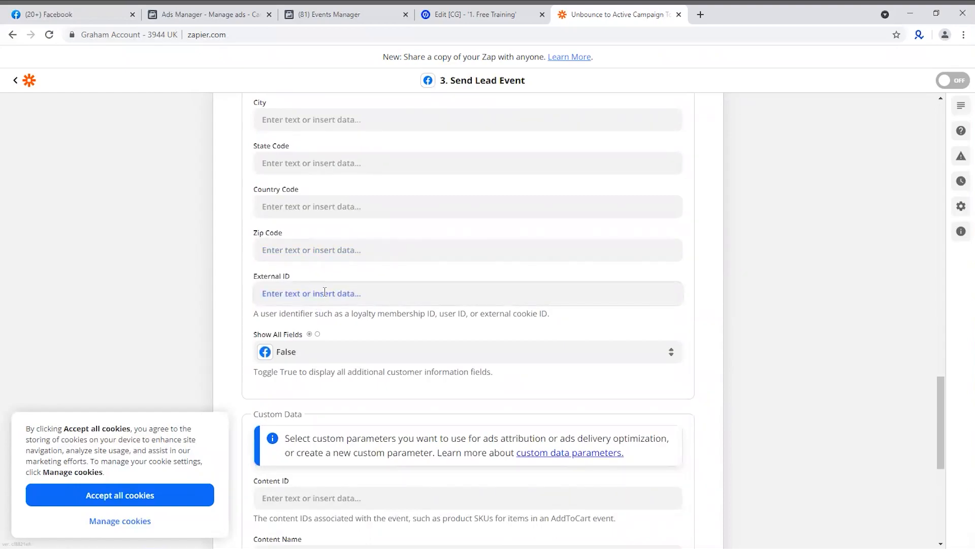
scroll(354, 278, "up", 1)
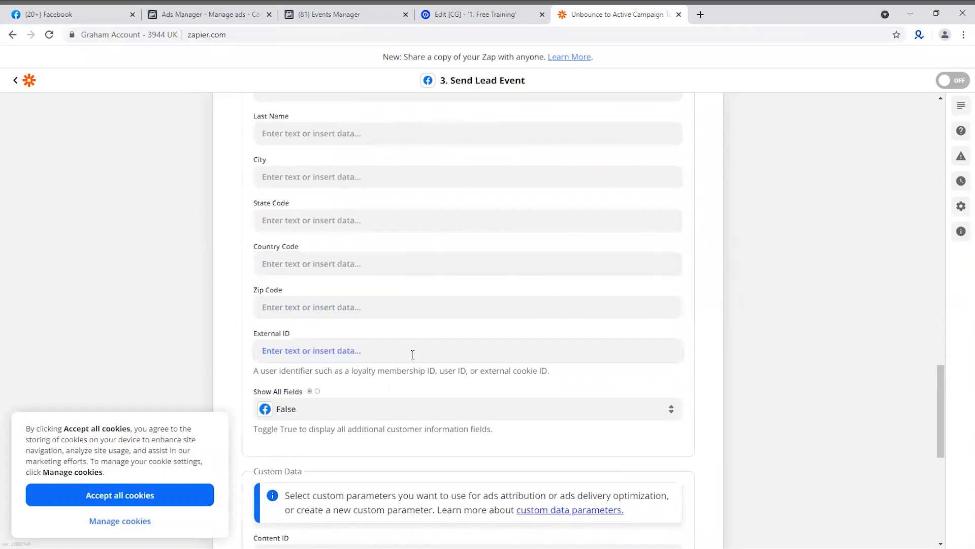
scroll(404, 336, "up", 2)
scroll(407, 333, "up", 8)
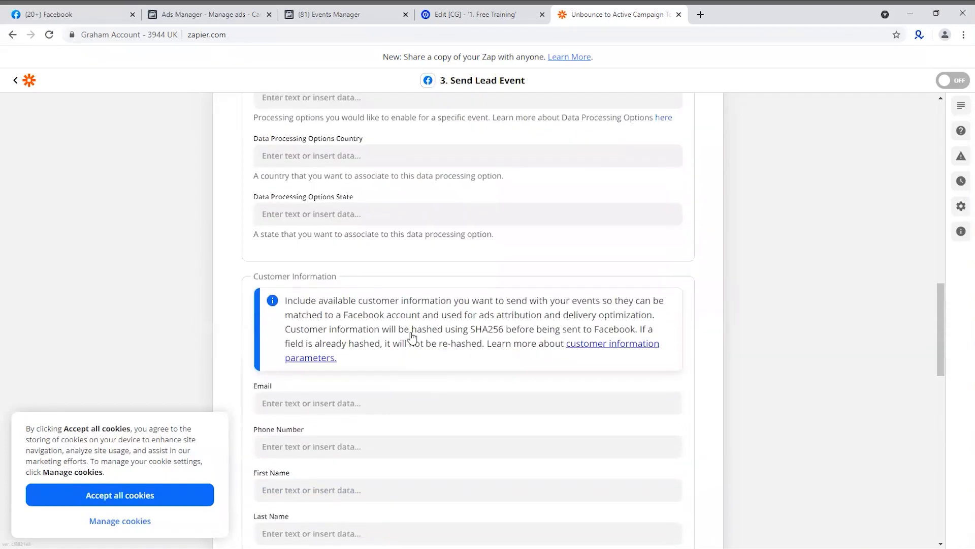
scroll(411, 329, "up", 10)
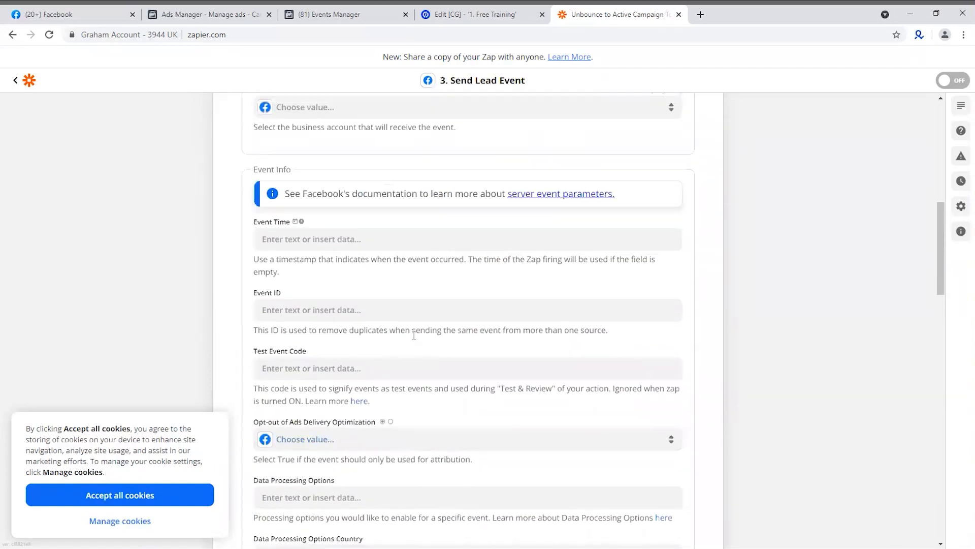
scroll(386, 376, "up", 3)
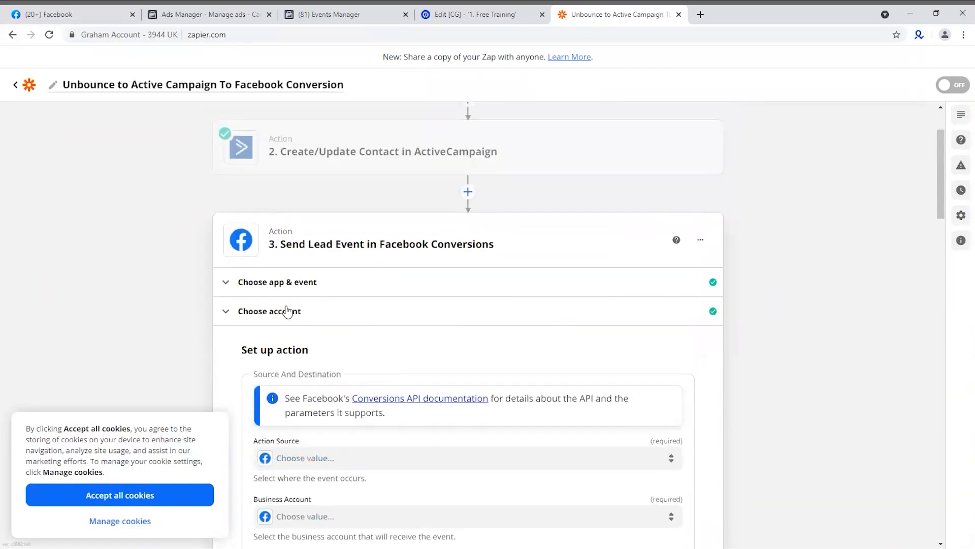
Switch the Facebook Conversions action event back to Send Other Event and continue through the account section
left_click(305, 284)
left_click(325, 382)
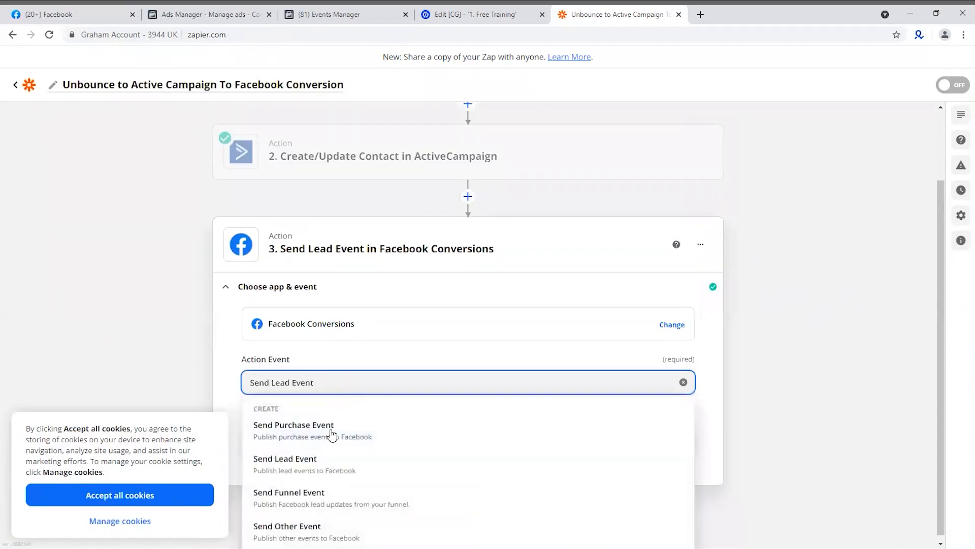
left_click(321, 531)
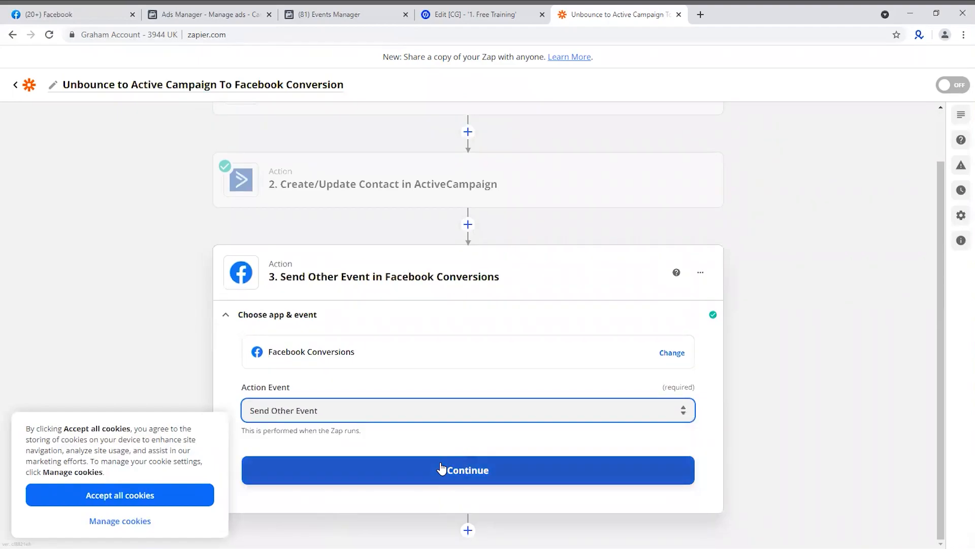
left_click(440, 469)
left_click(441, 468)
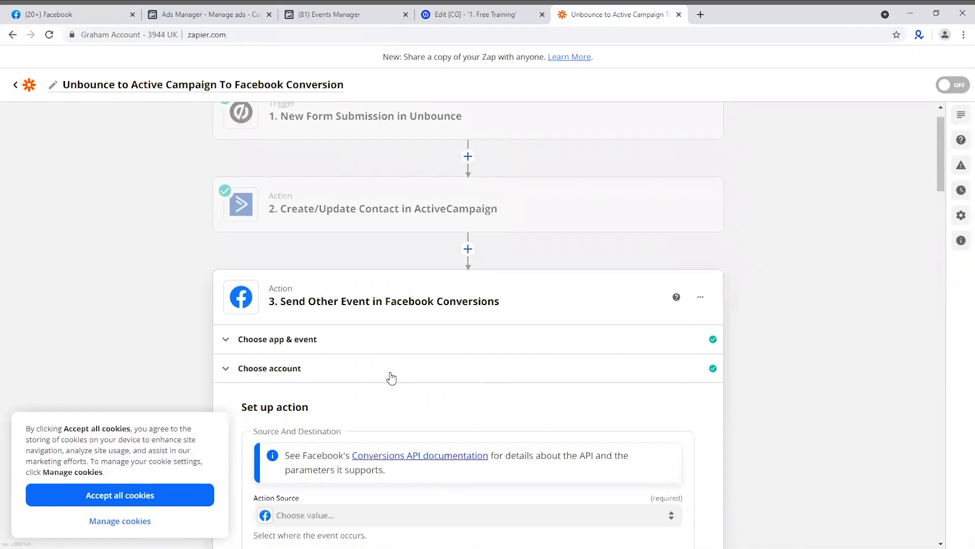
In the Send Other Event setup, set Website as the action source and select the business account
left_click(322, 286)
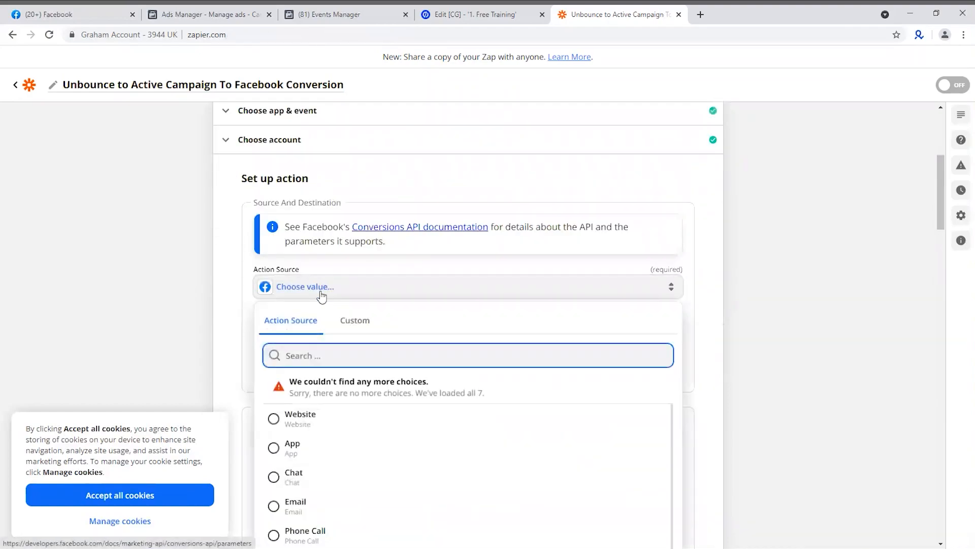
left_click(311, 423)
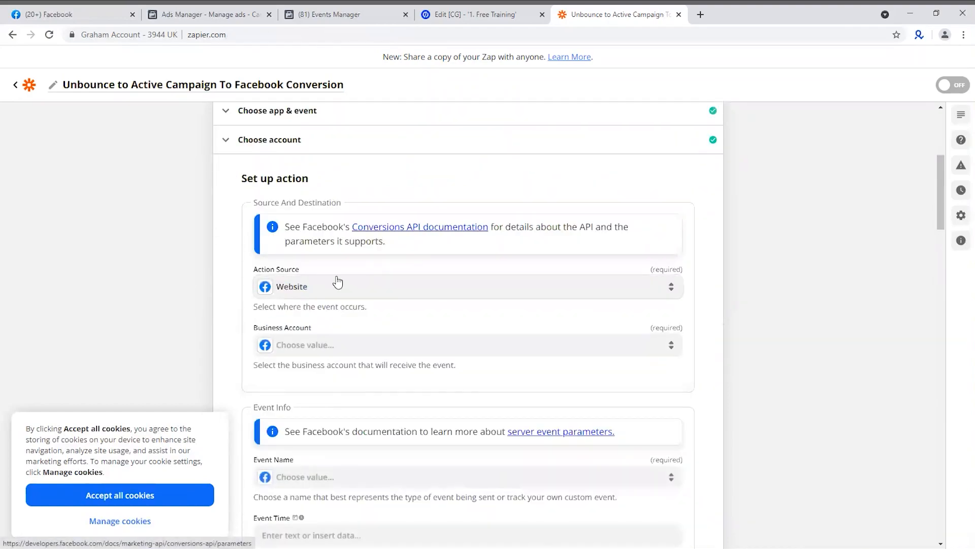
left_click(312, 348)
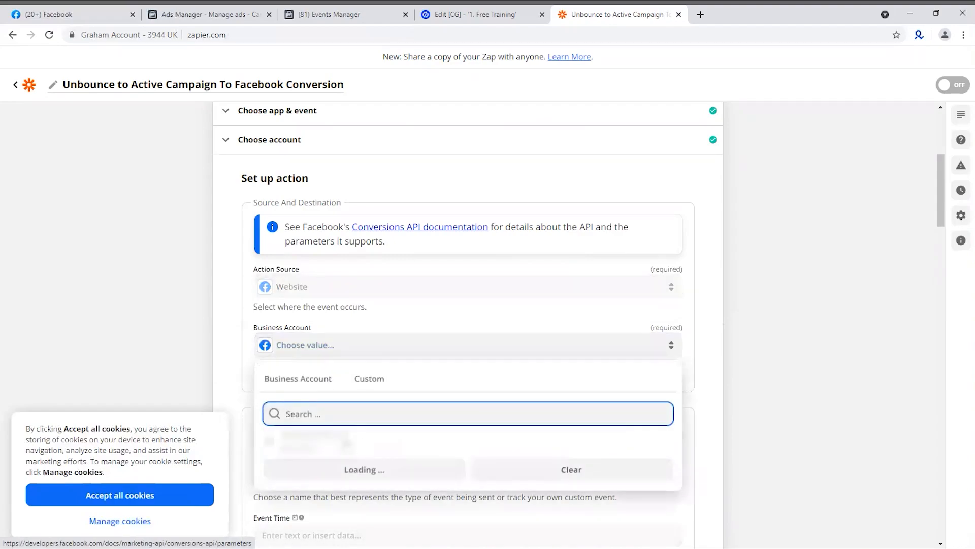
left_click(340, 445)
Set the event name to Lead in the event info section
scroll(290, 316, "down", 3)
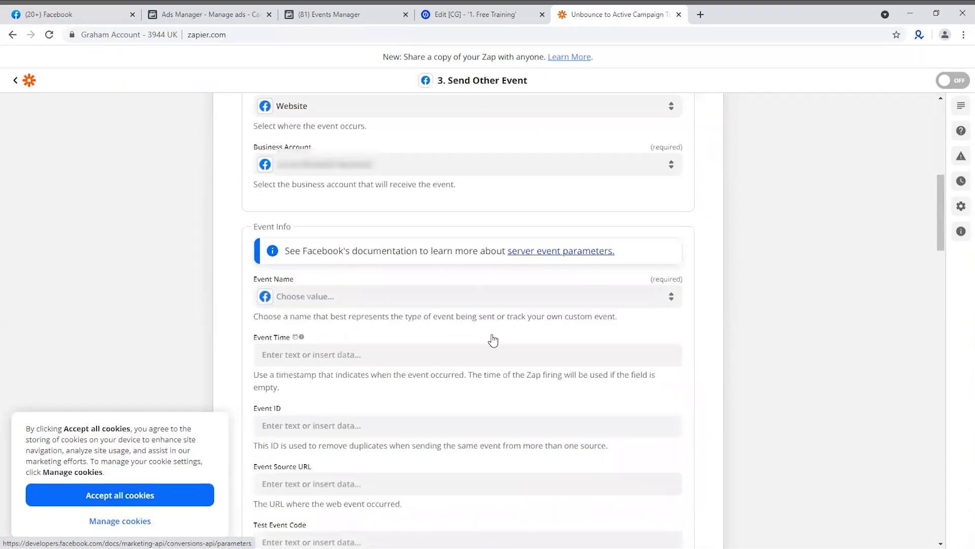
scroll(498, 338, "down", 1)
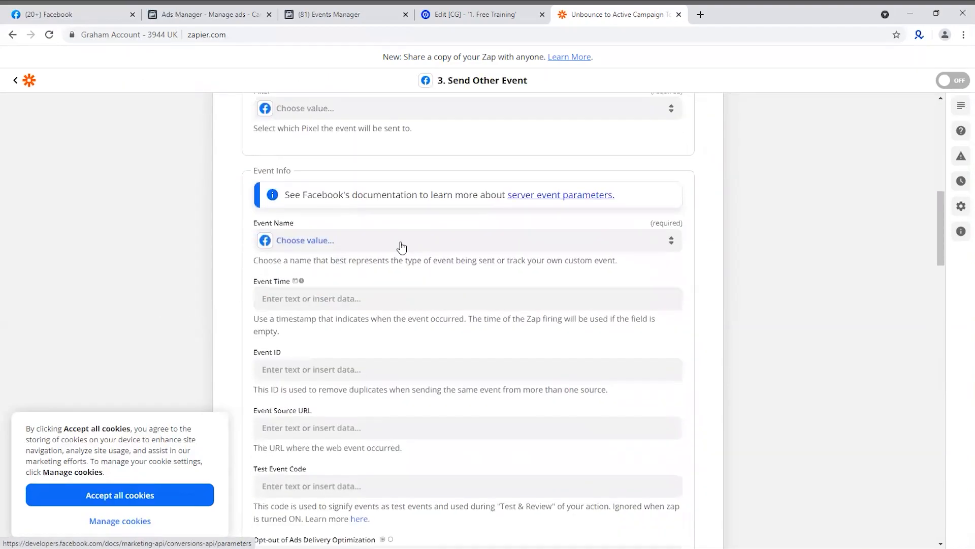
left_click(330, 241)
scroll(355, 406, "down", 5)
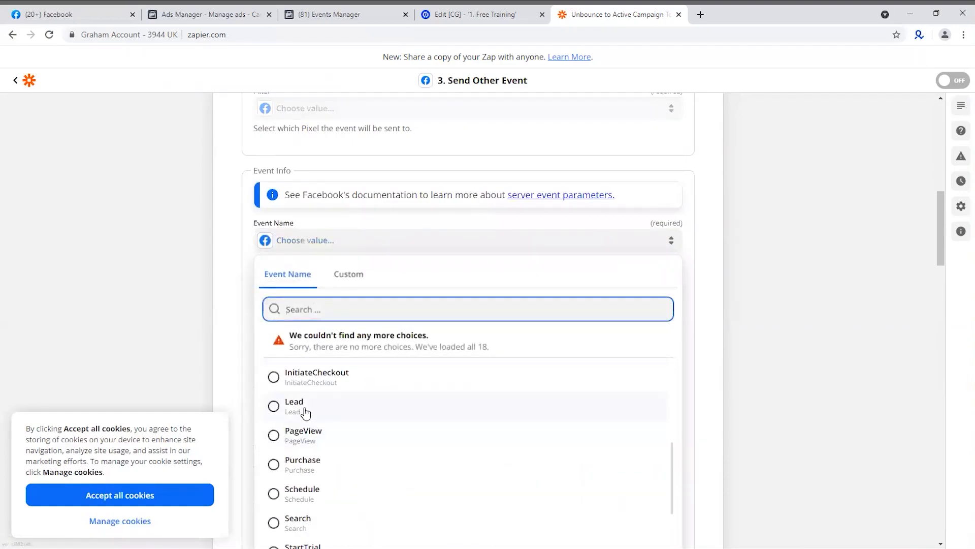
left_click(306, 413)
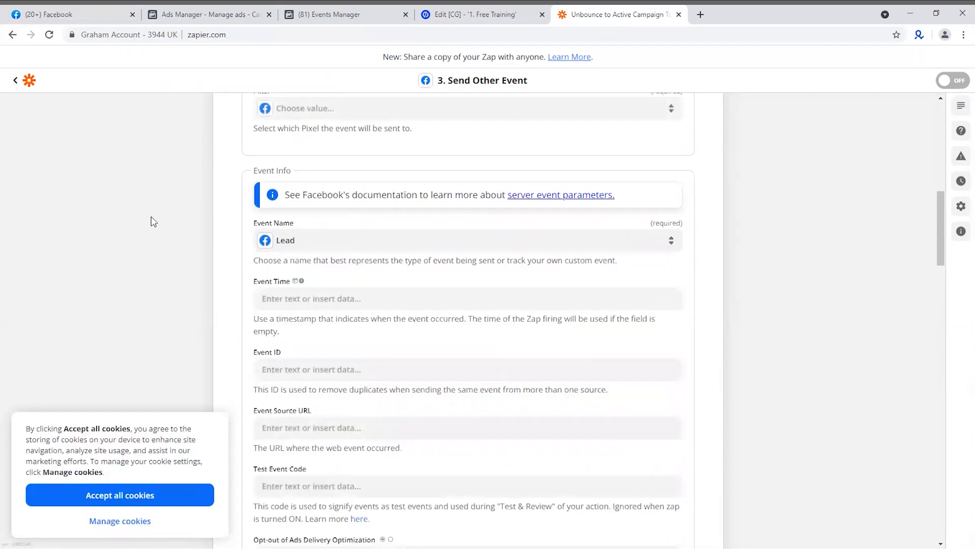
Map the event time to the Created At value from the Unbounce form submission
left_click(374, 300)
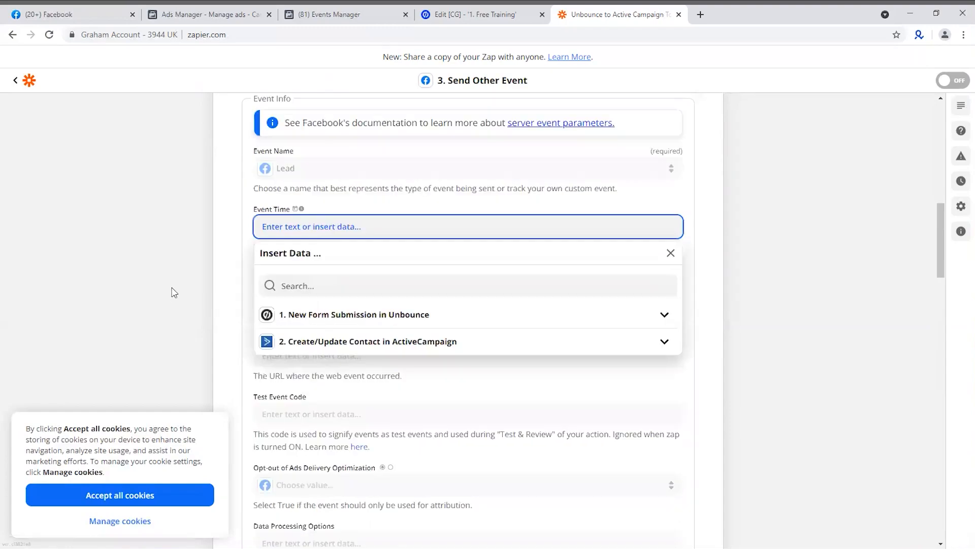
left_click(355, 271)
left_click(330, 358)
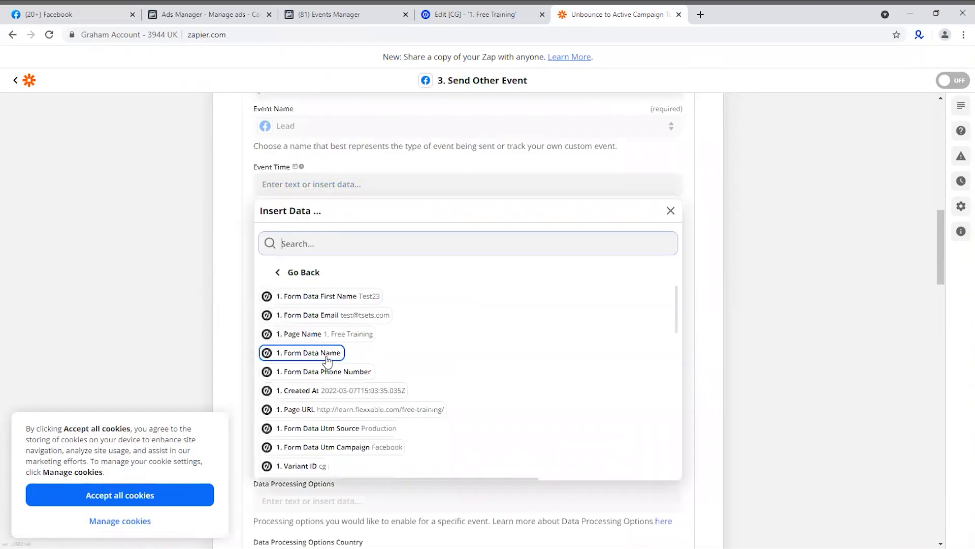
left_click(308, 391)
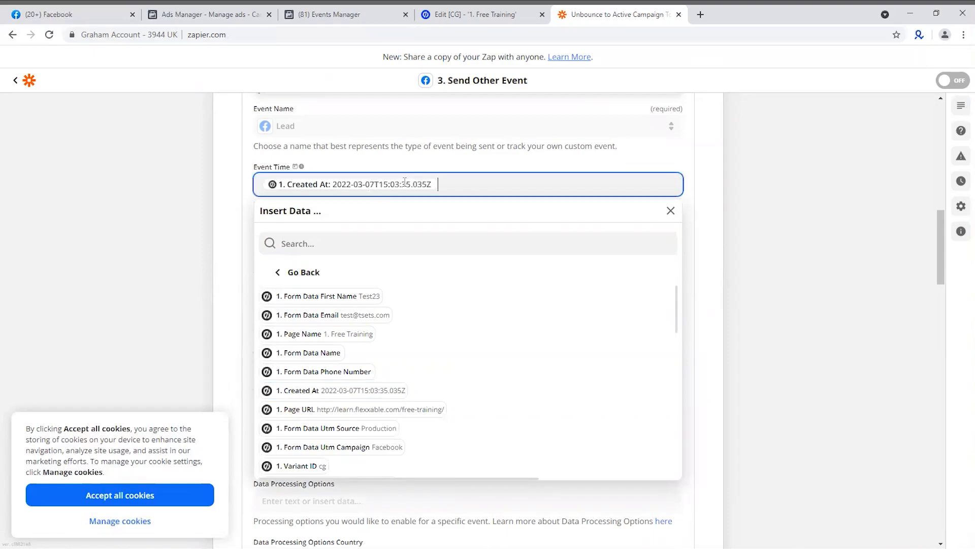
Map the Event ID to the ID value from the Unbounce form submission
left_click(385, 199)
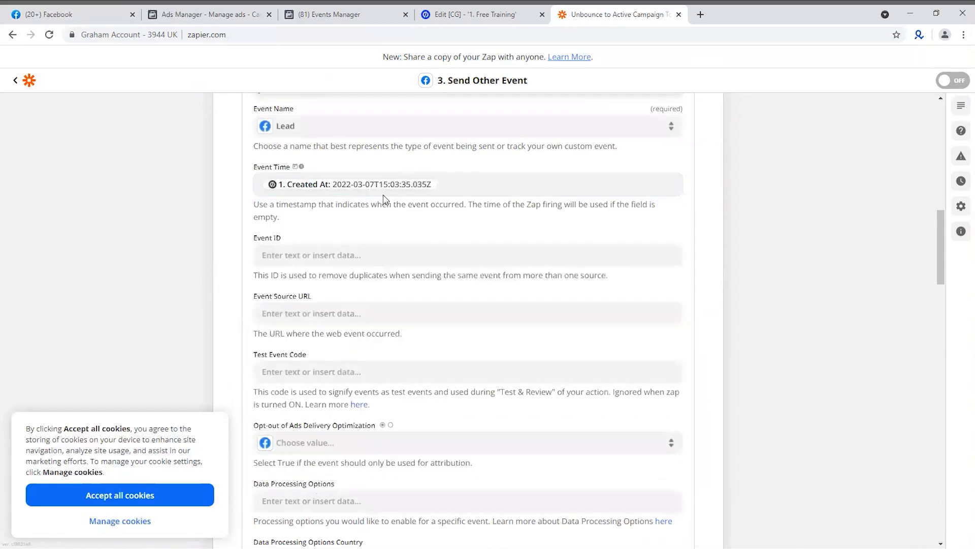
left_click(328, 256)
left_click(347, 350)
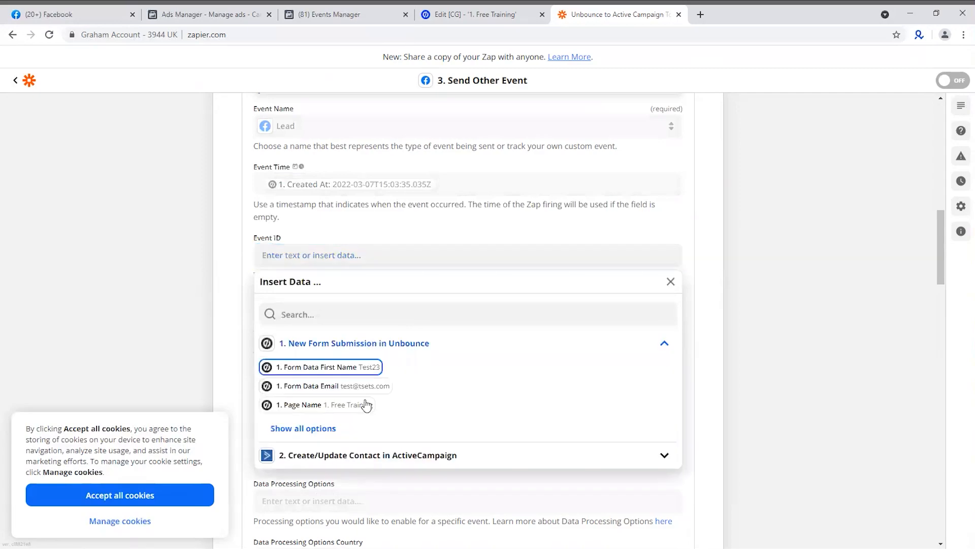
left_click(316, 428)
scroll(390, 420, "down", 3)
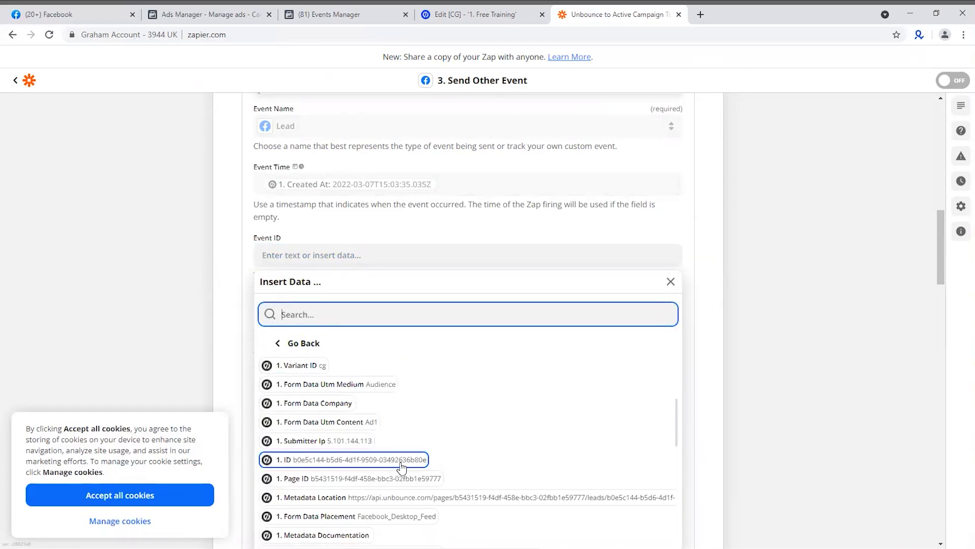
left_click(327, 463)
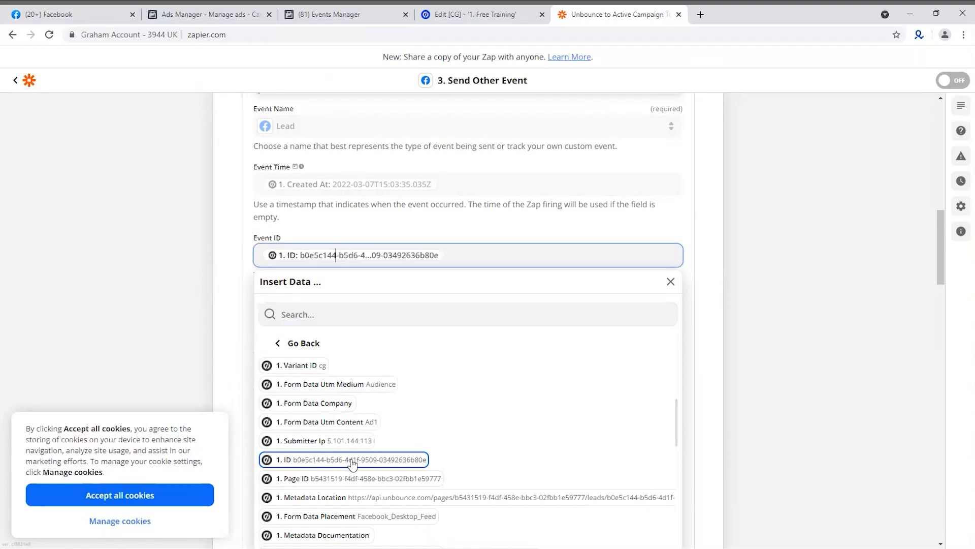
left_click(778, 267)
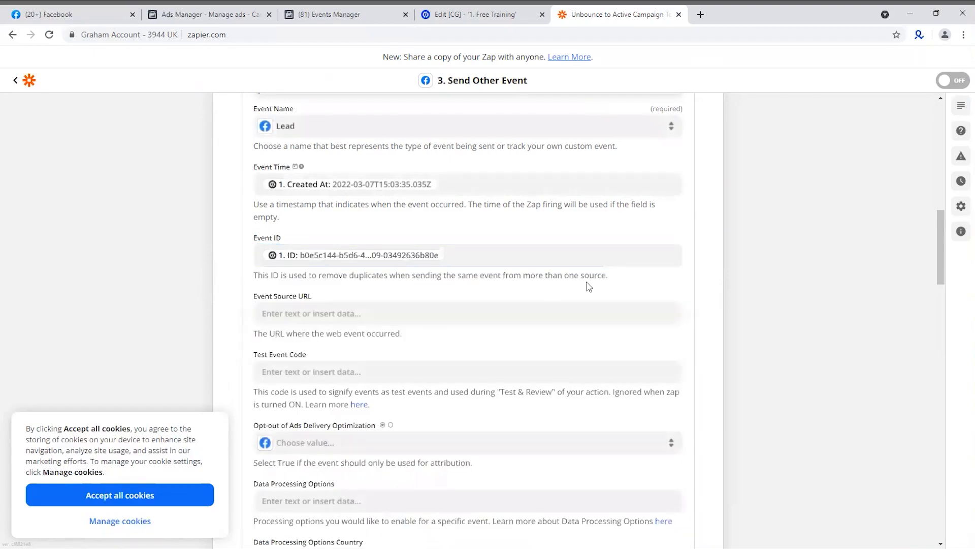
Map the Event Source URL to the Page URL value from the Unbounce form submission
left_click(300, 316)
left_click(329, 401)
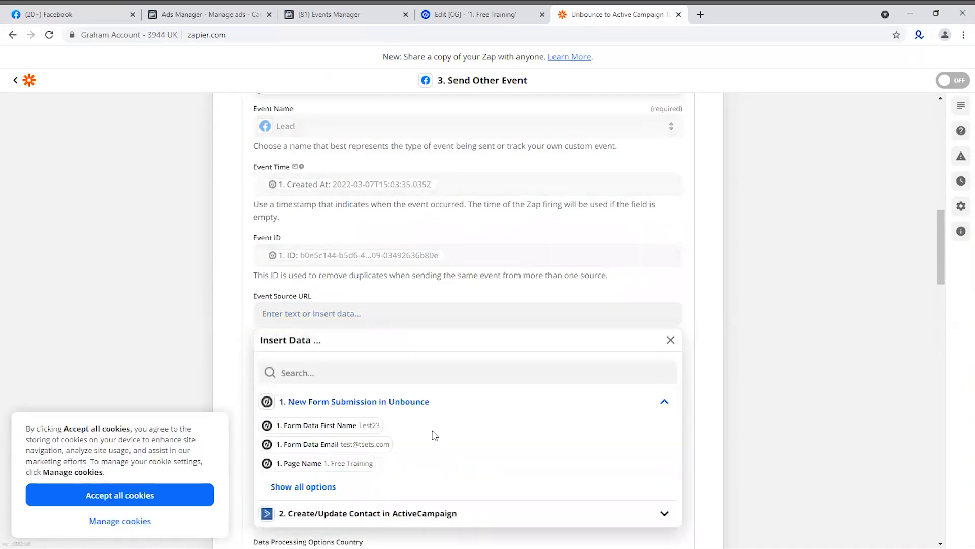
left_click(322, 484)
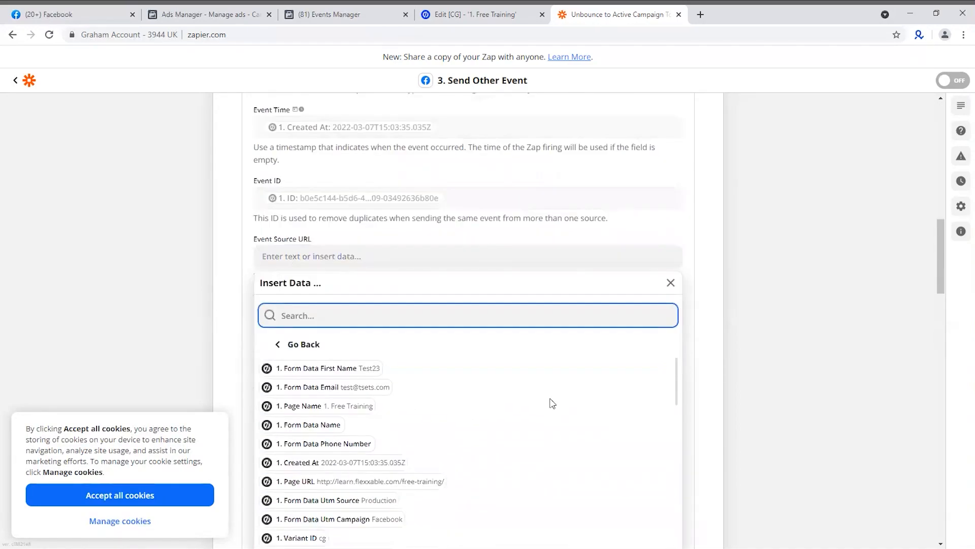
left_click(432, 481)
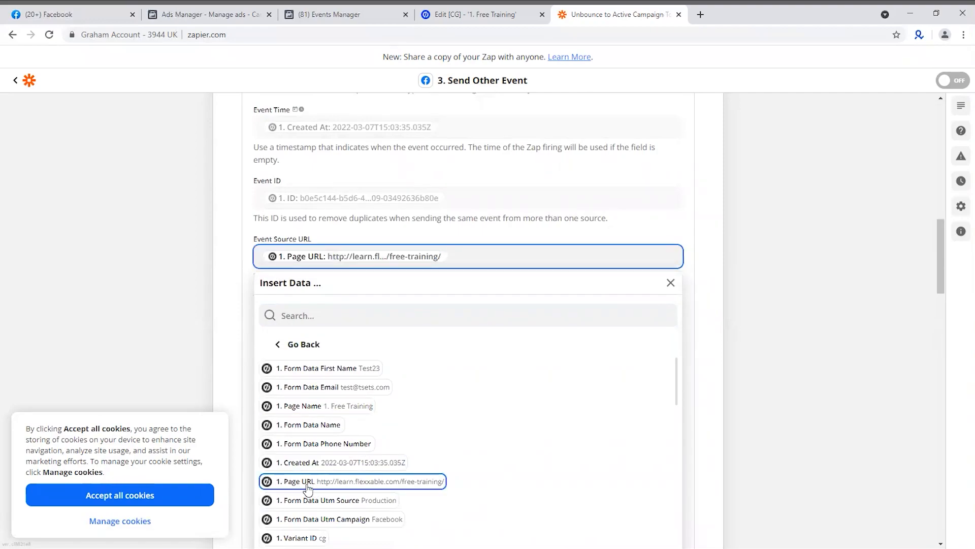
left_click(730, 320)
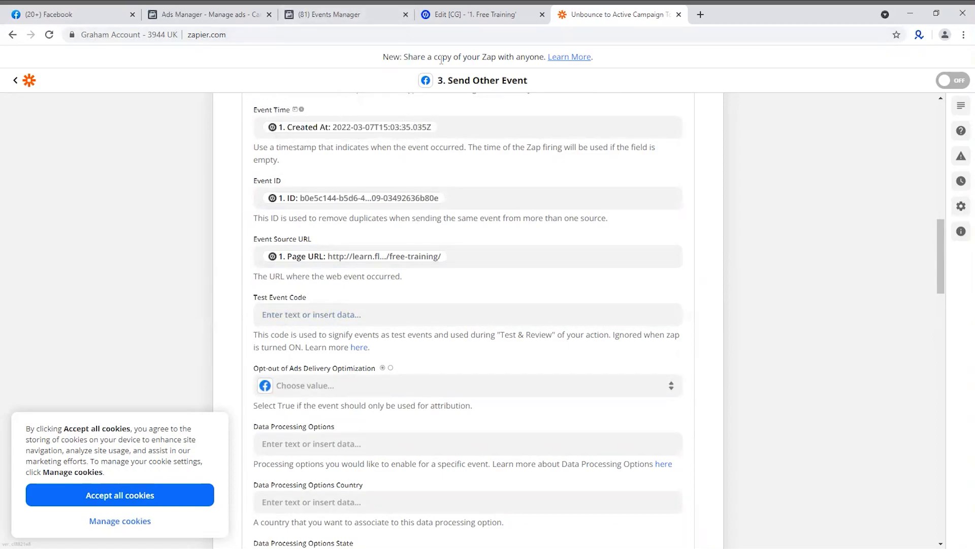
Copy the server test event code from the Flexxable Pixel's test events in Events Manager into the Zap's Test Event Code field
left_click(336, 15)
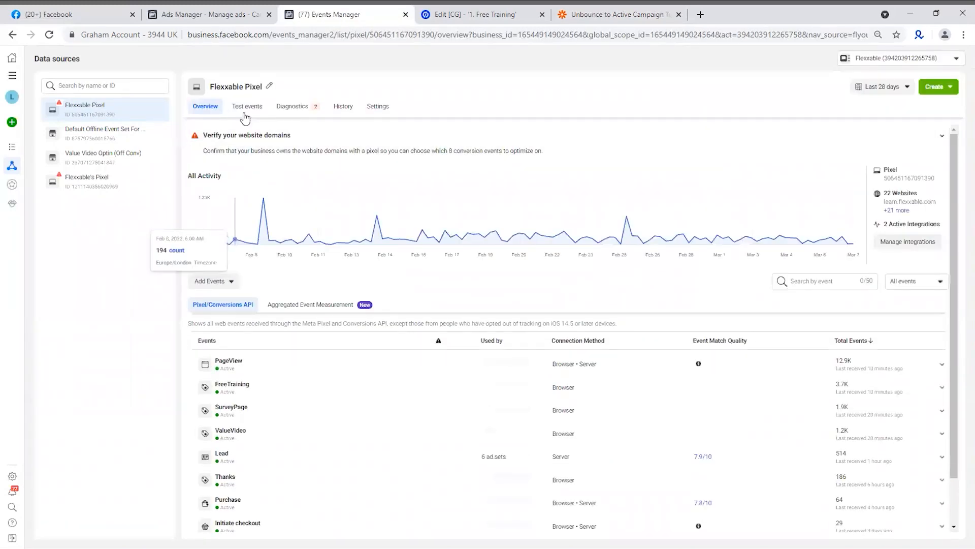
left_click(247, 107)
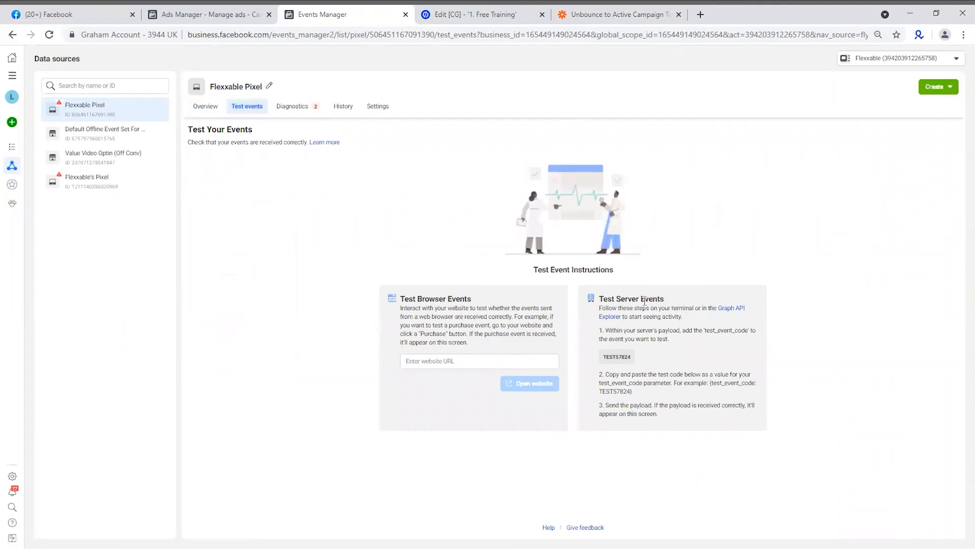
left_click(617, 362)
left_click(610, 16)
left_click(363, 315)
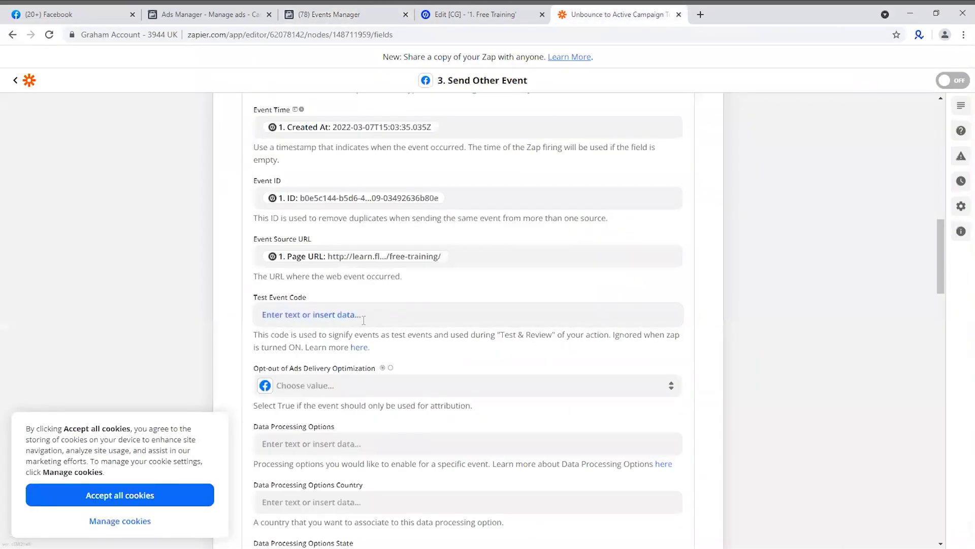
type("TEST57824")
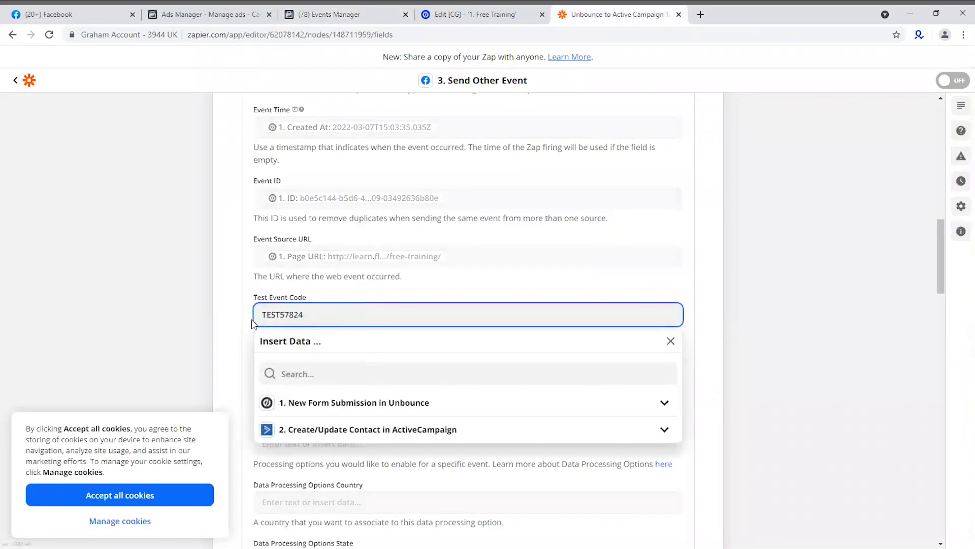
left_click(226, 334)
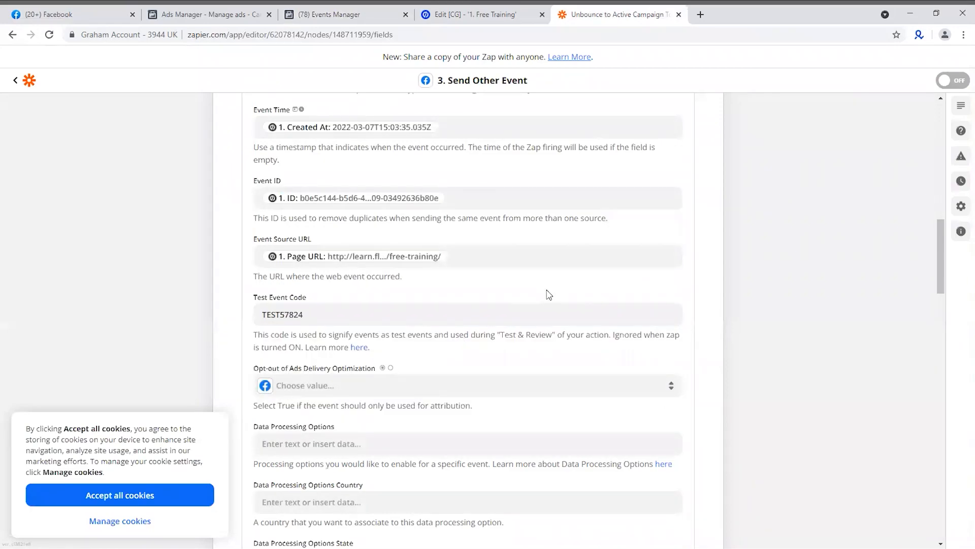
Set Opt-out of Ads Delivery Optimization to False
scroll(548, 295, "down", 2)
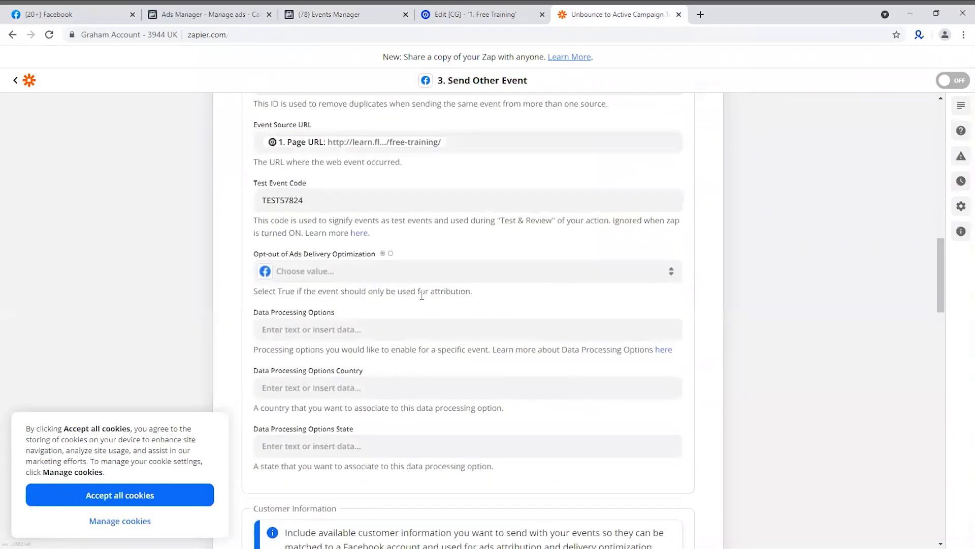
left_click(373, 273)
left_click(301, 407)
Map the Email field under Customer Information to the Form Data Email value from the Unbounce submission
scroll(712, 313, "down", 1)
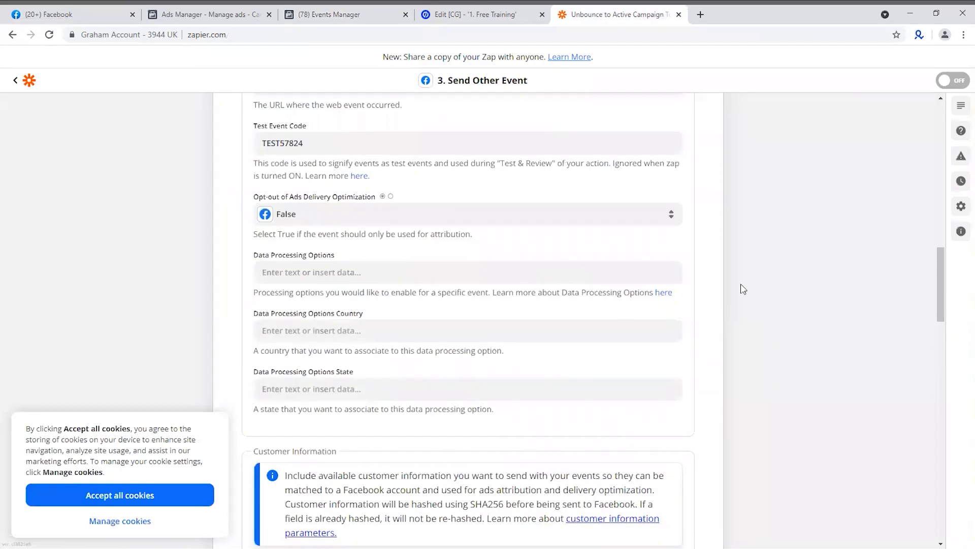
scroll(765, 284, "down", 3)
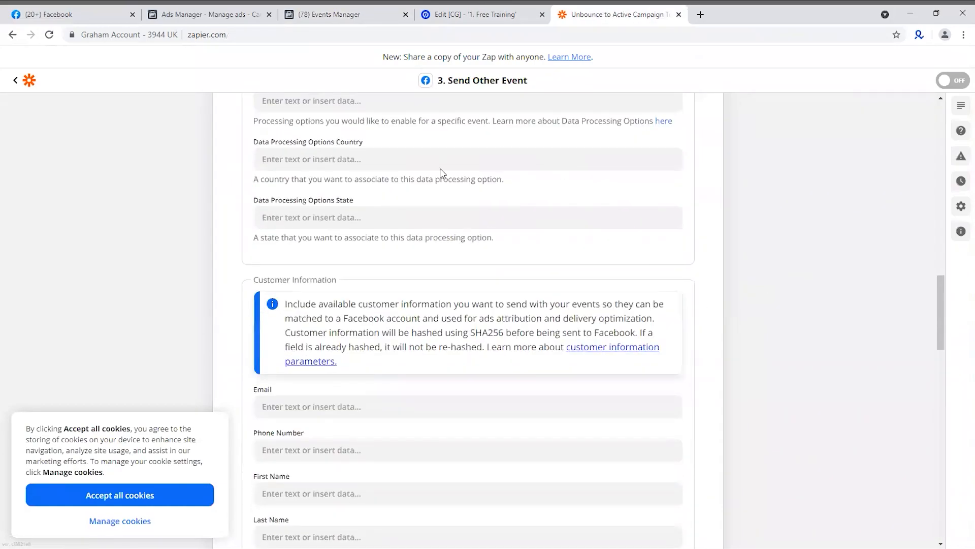
scroll(317, 206, "up", 2)
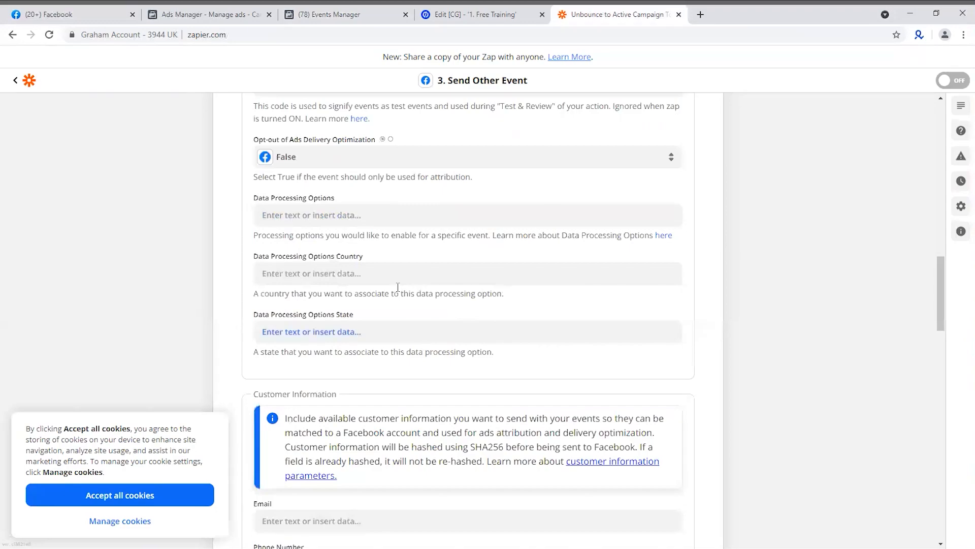
scroll(393, 274, "down", 3)
scroll(390, 290, "down", 1)
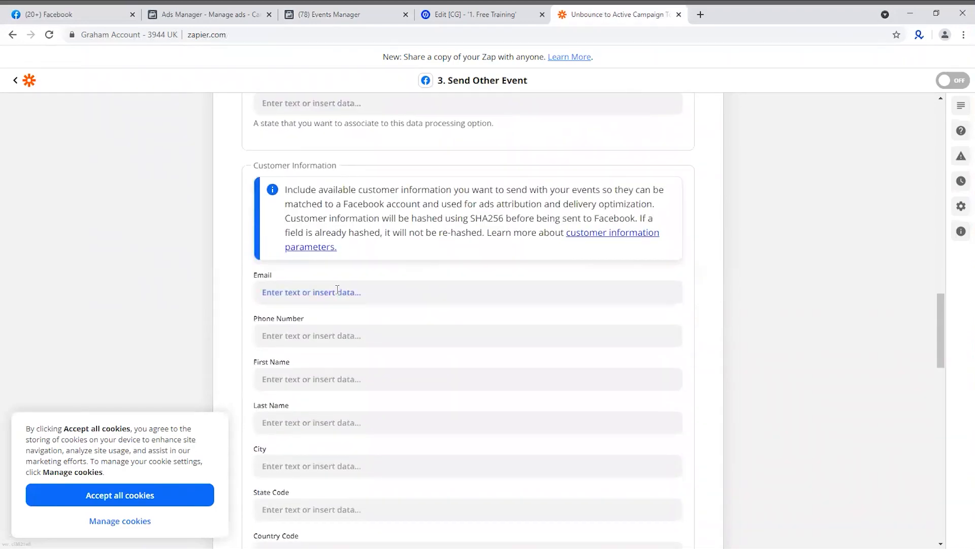
scroll(422, 208, "down", 3)
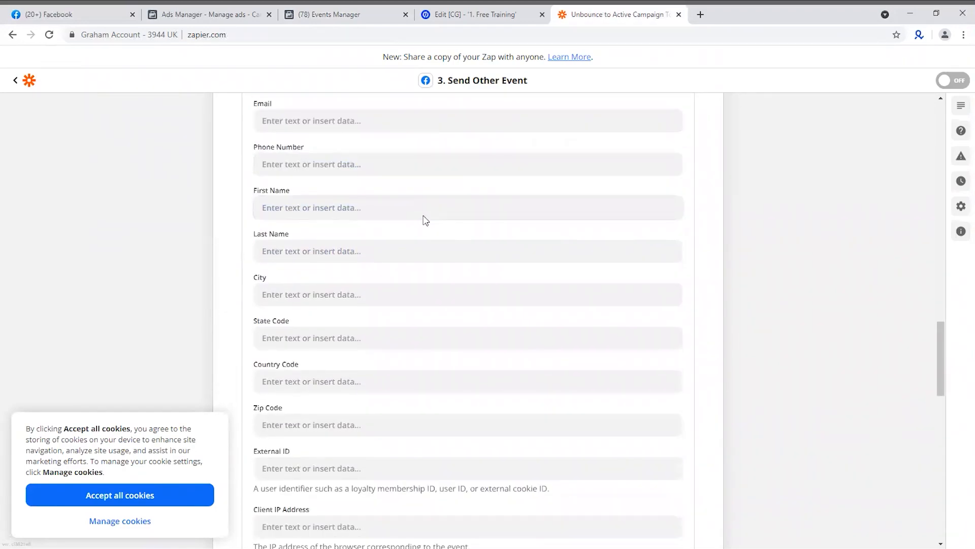
scroll(371, 217, "up", 1)
left_click(332, 181)
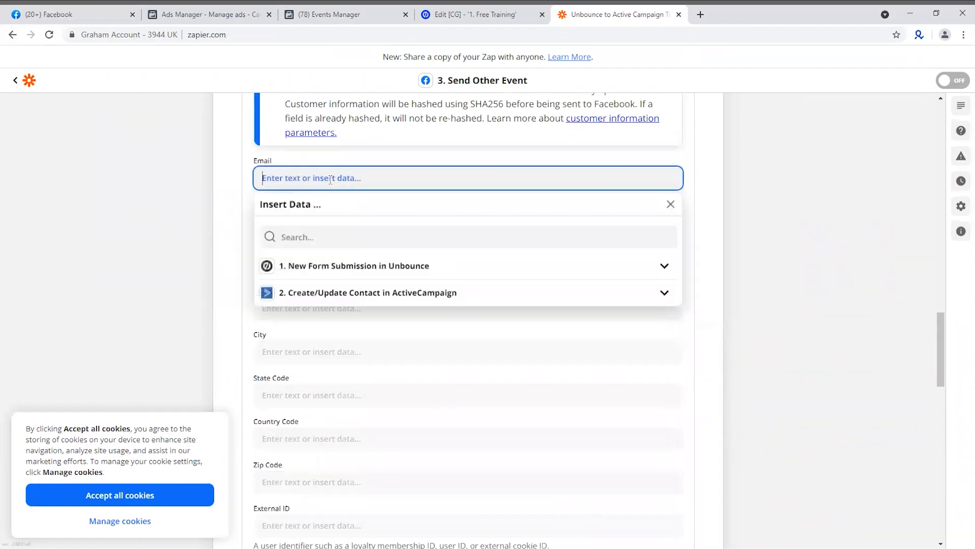
left_click(327, 266)
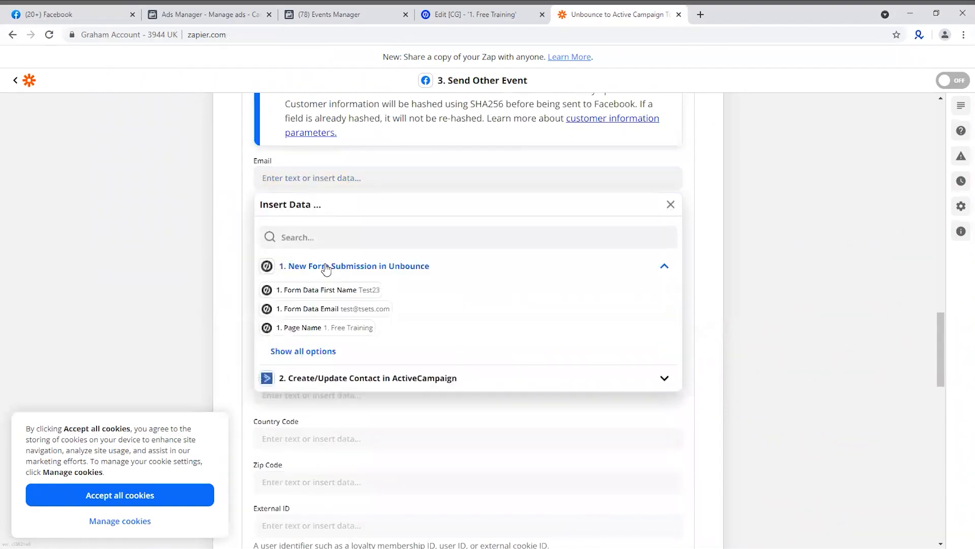
left_click(348, 313)
key("Tab")
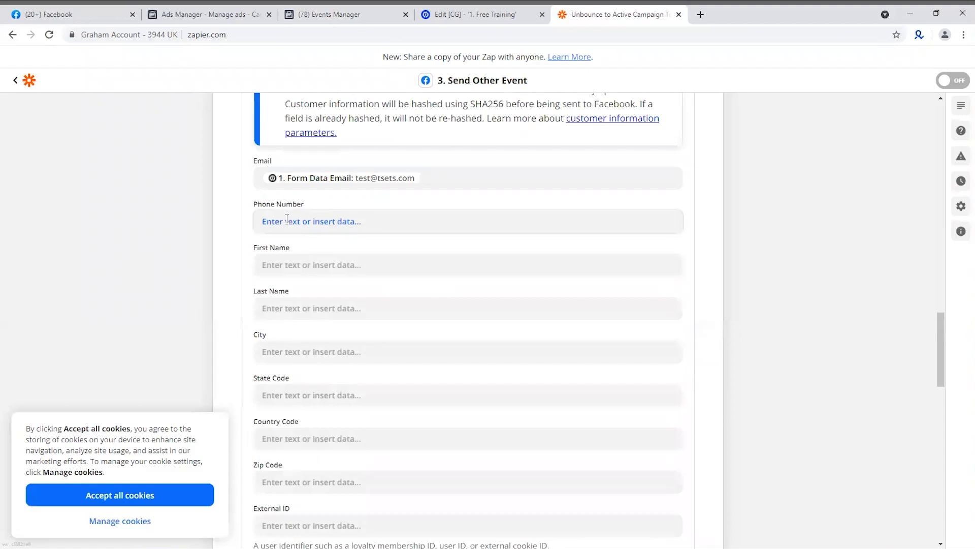
Map the customer First Name field to the Form Data First Name value from the Unbounce submission
left_click(261, 261)
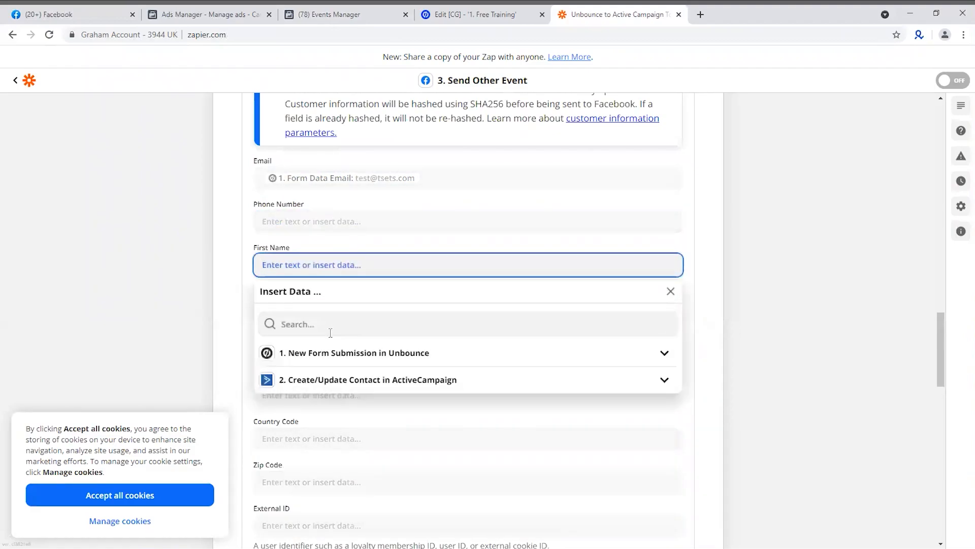
left_click(332, 353)
left_click(316, 376)
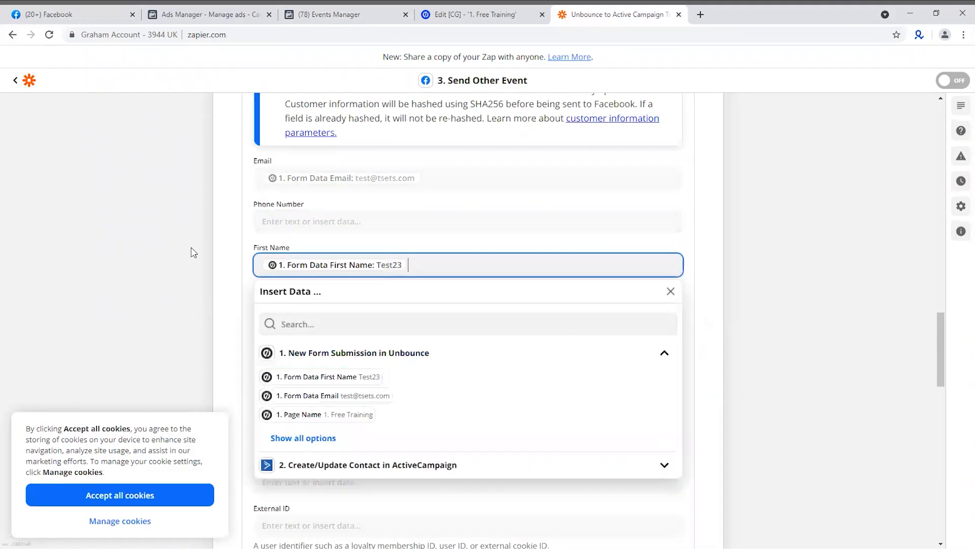
left_click(169, 264)
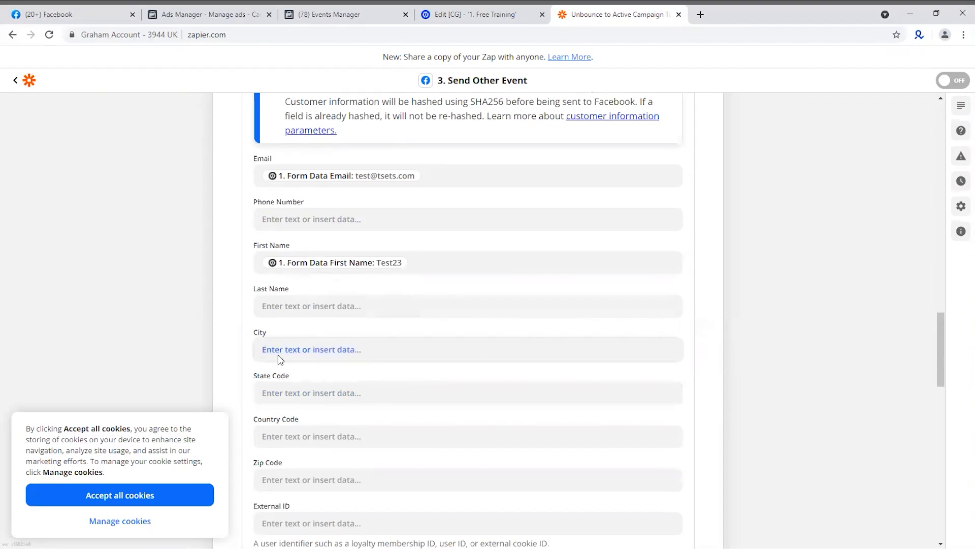
Map the customer External ID to the ID value from the Unbounce form submission
scroll(292, 269, "down", 3)
scroll(315, 364, "down", 1)
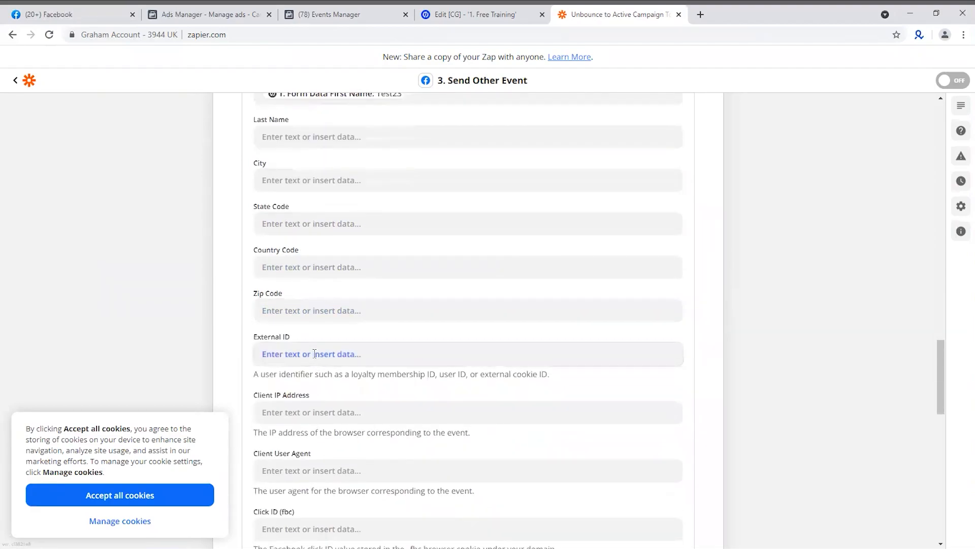
left_click(315, 361)
left_click(356, 452)
scroll(349, 464, "down", 1)
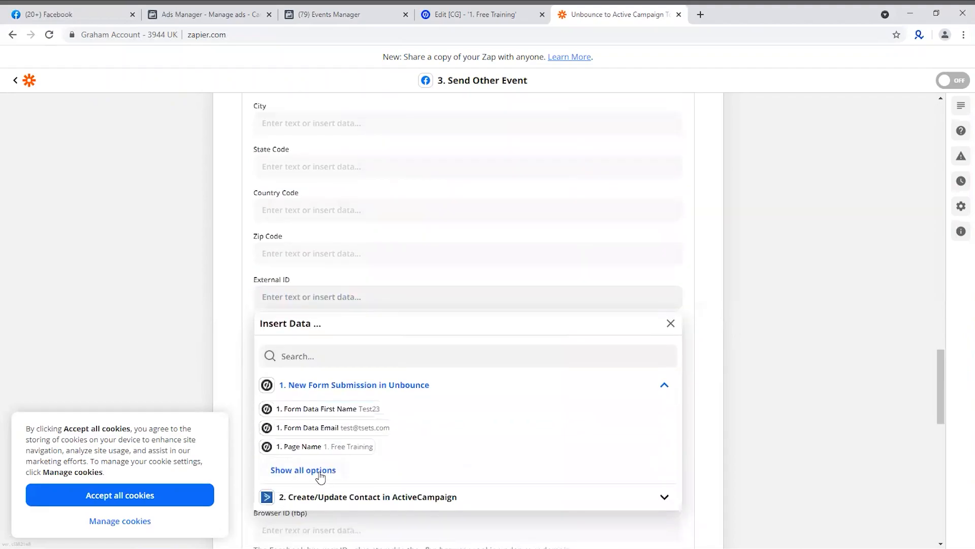
left_click(318, 471)
scroll(385, 465, "down", 3)
scroll(384, 465, "down", 3)
scroll(356, 458, "up", 2)
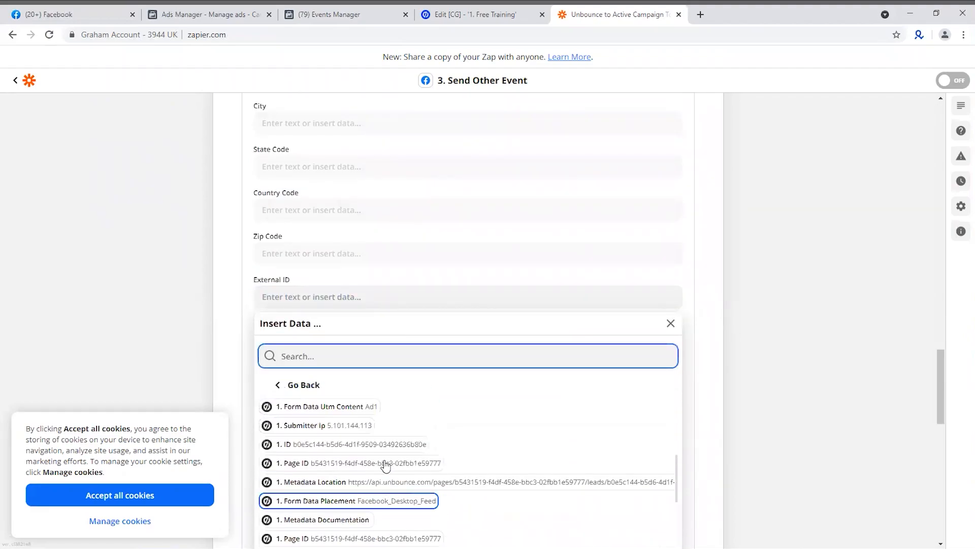
left_click(344, 447)
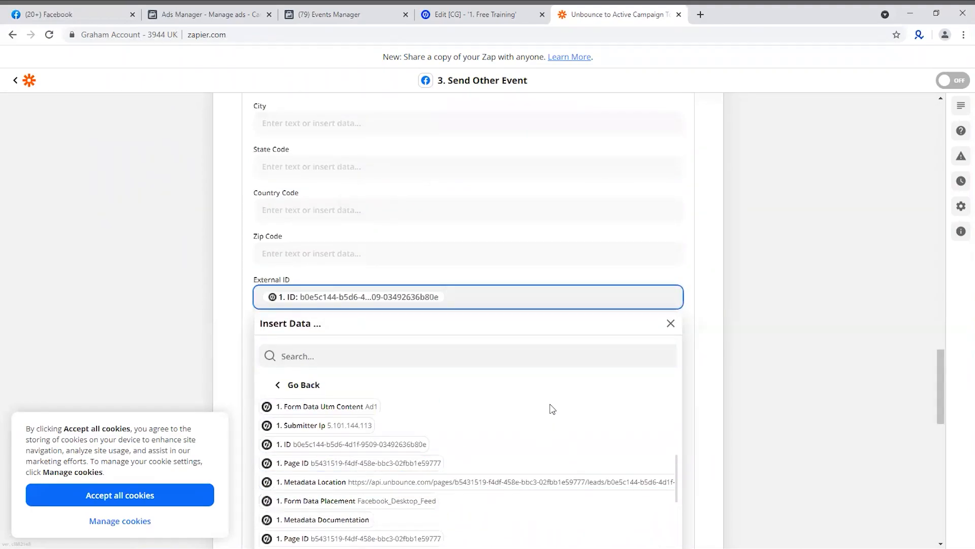
left_click(704, 332)
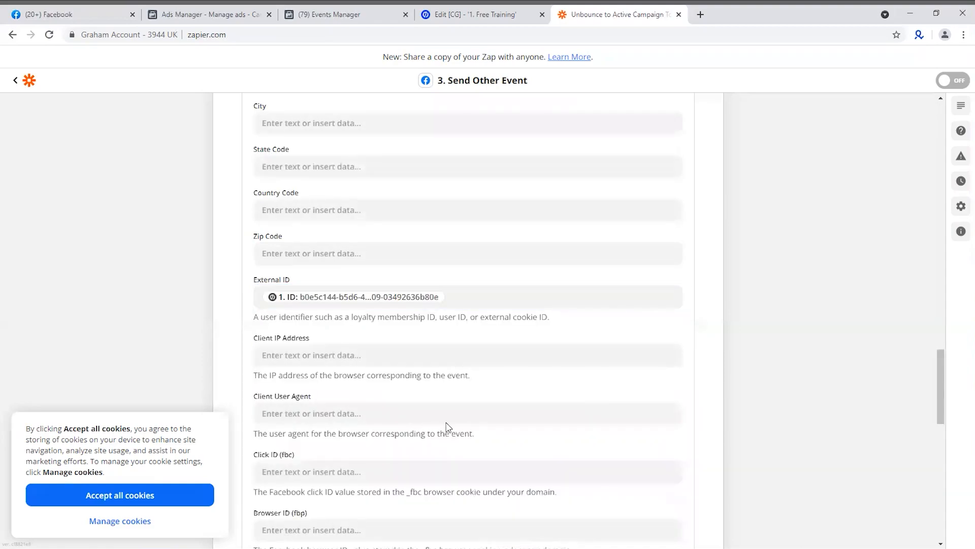
Map the Client IP Address field to the Submitter Ip value from the Unbounce form submission
left_click(282, 357)
scroll(555, 401, "down", 2)
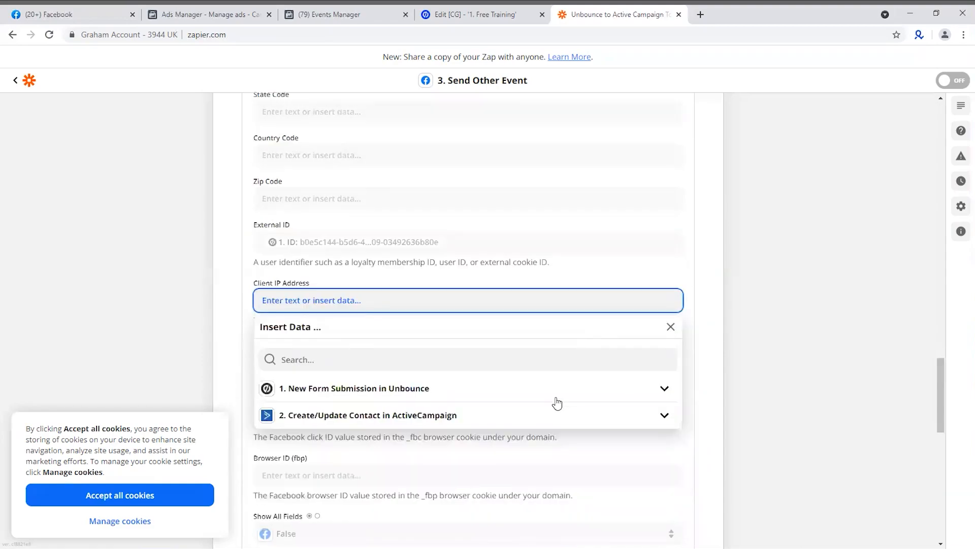
left_click(461, 331)
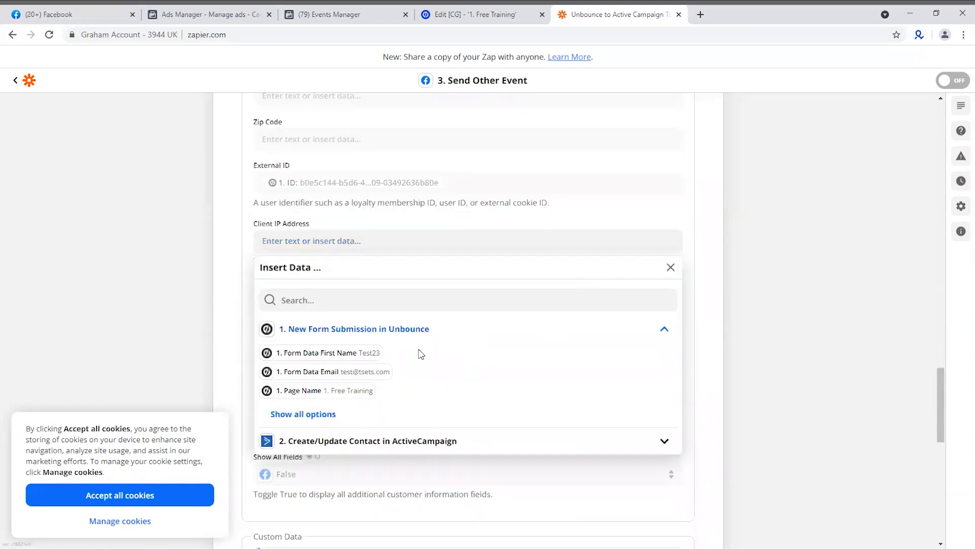
left_click(335, 416)
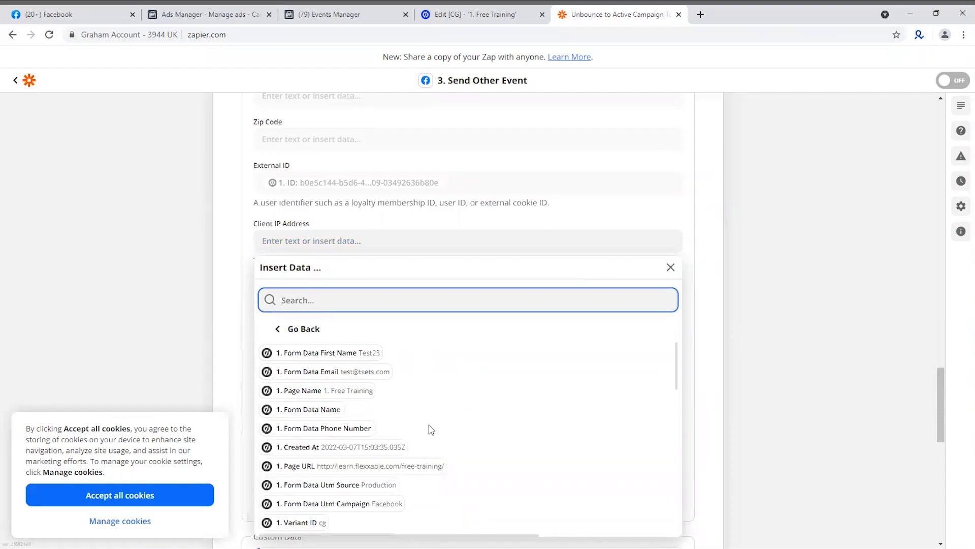
scroll(433, 428, "down", 2)
scroll(473, 432, "down", 1)
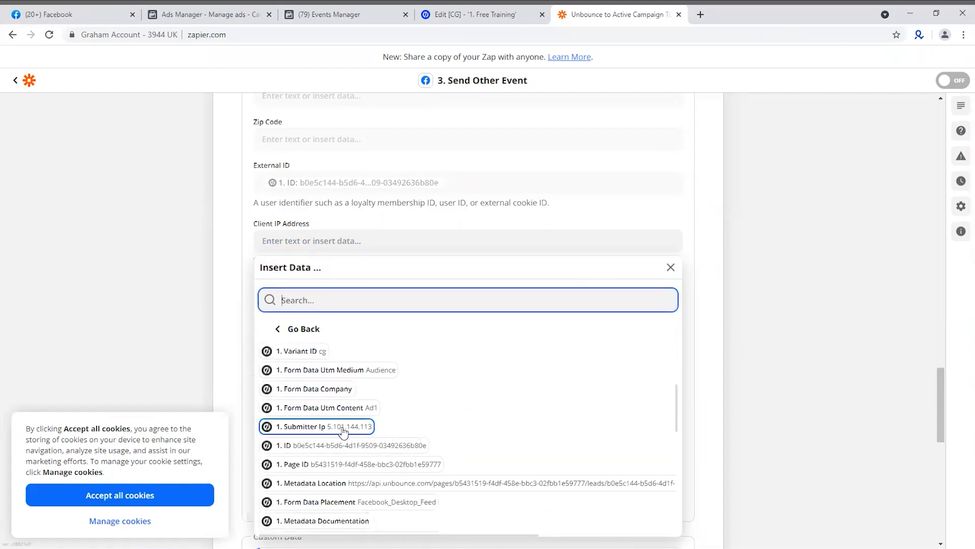
left_click(319, 429)
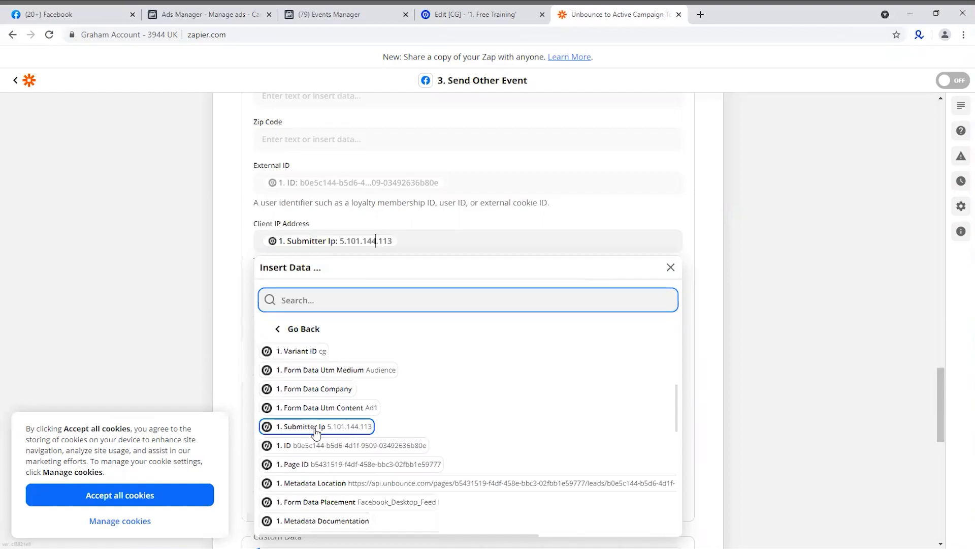
left_click(172, 365)
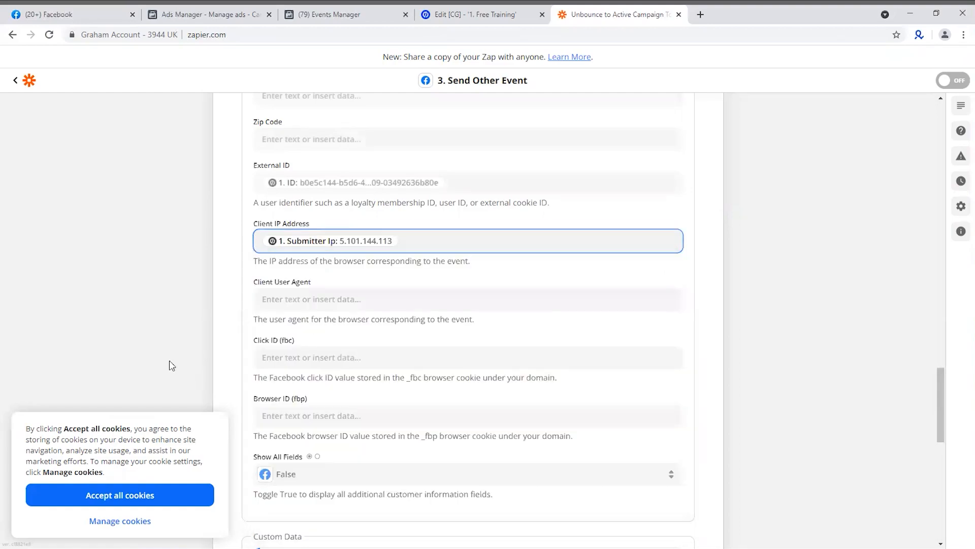
Look through all the Unbounce submission data for a value suited to the Client User Agent field
left_click(307, 301)
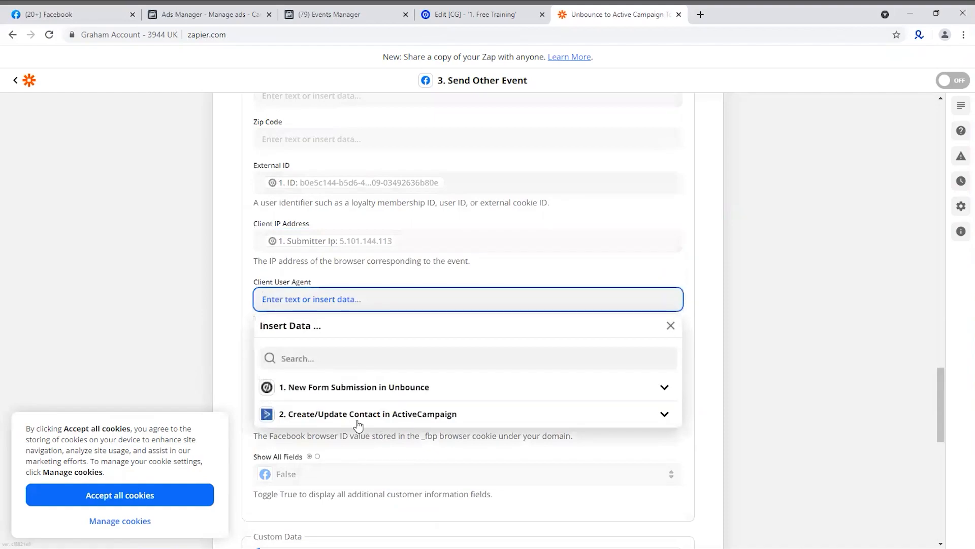
left_click(349, 391)
left_click(319, 474)
scroll(428, 444, "down", 5)
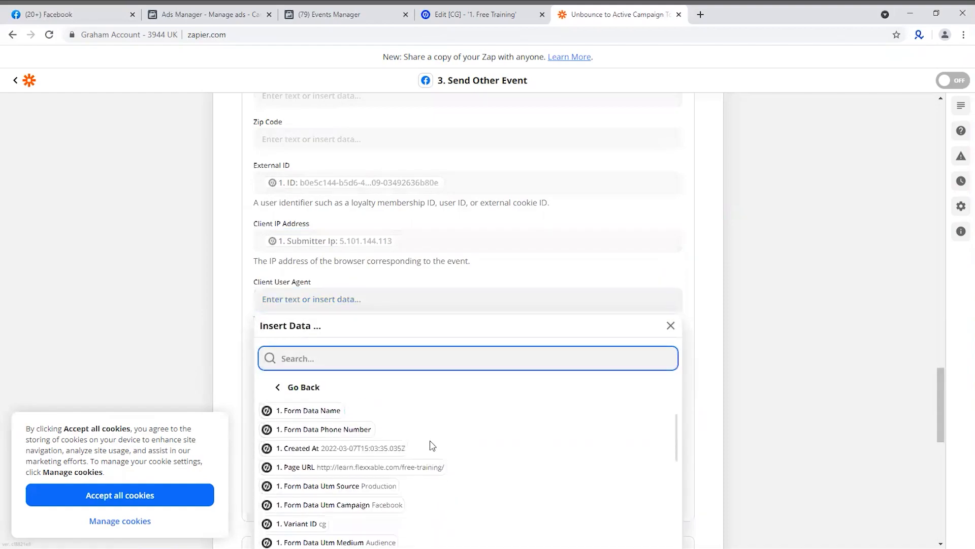
scroll(450, 437, "down", 2)
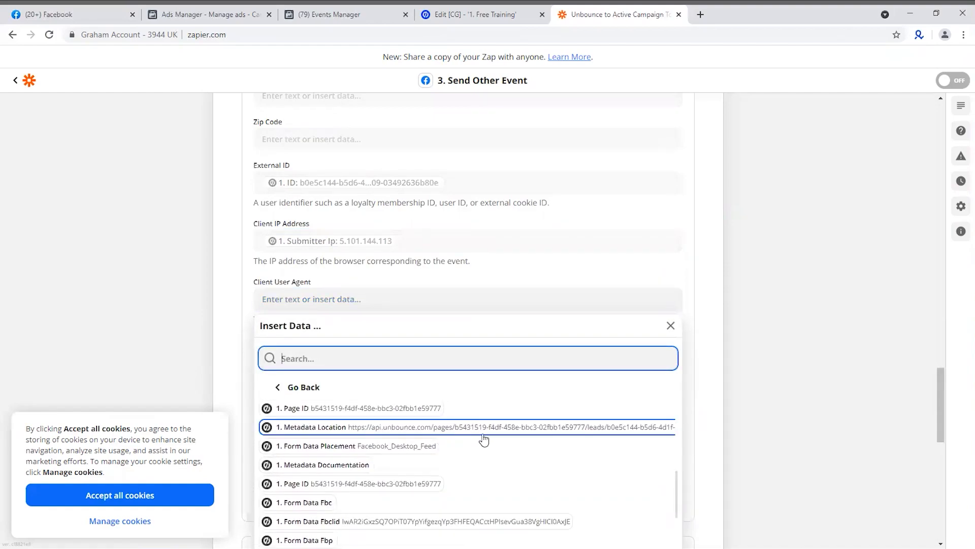
scroll(436, 473, "down", 5)
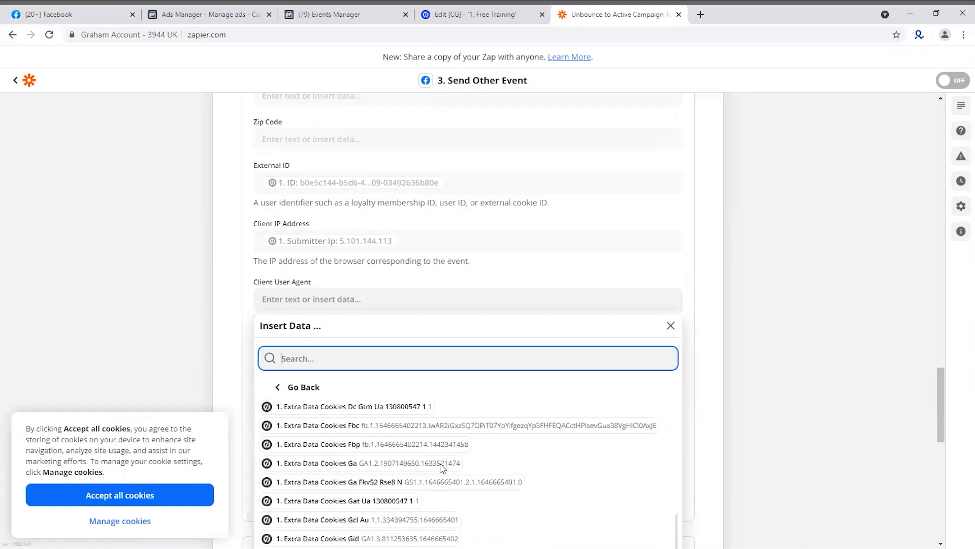
scroll(440, 508, "down", 6)
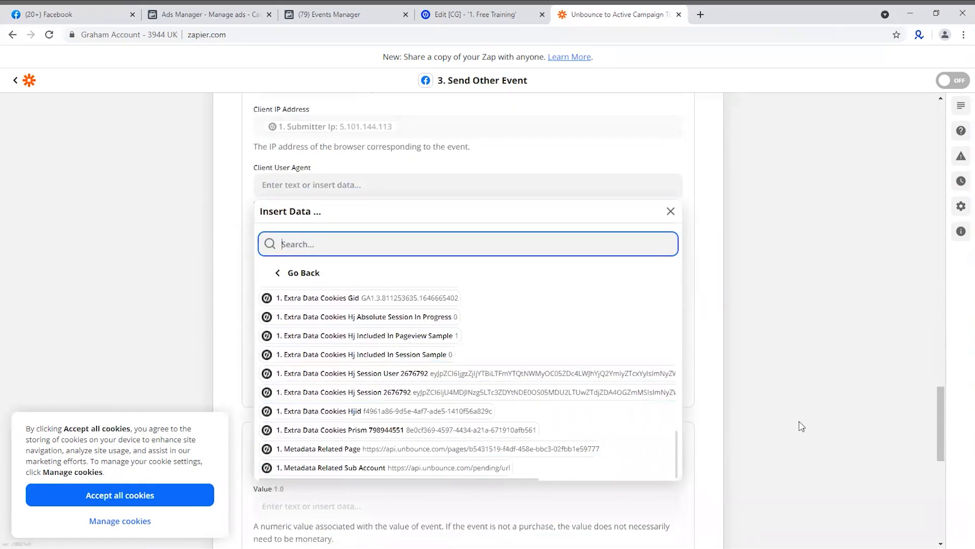
left_click(801, 425)
Map the Click ID (fbc) field to the Extra Data Cookies Fbc value from the Unbounce submission
left_click(294, 242)
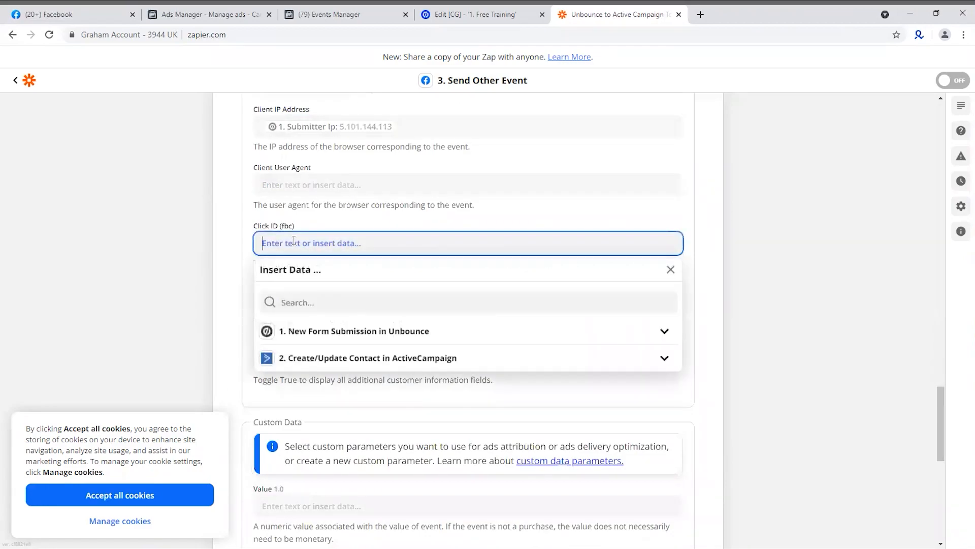
left_click(192, 331)
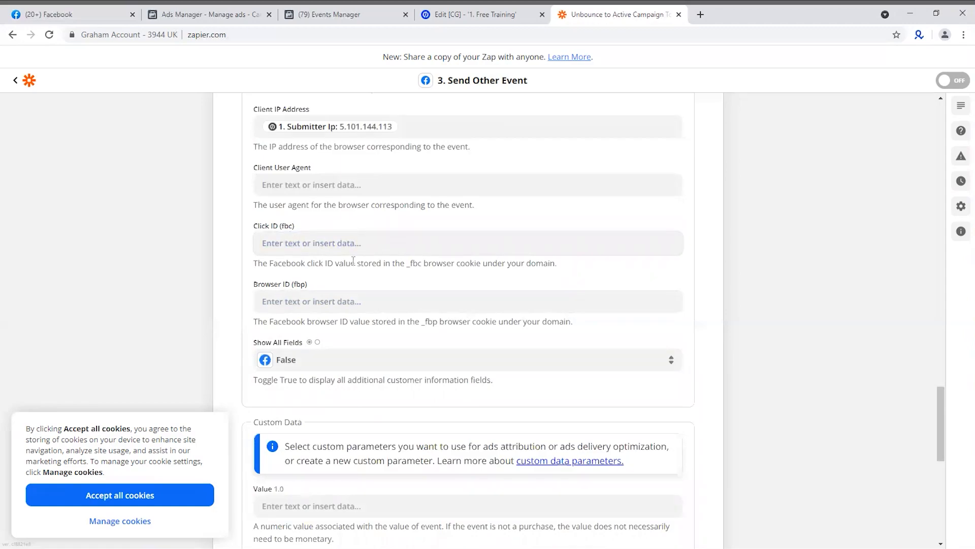
left_click(303, 244)
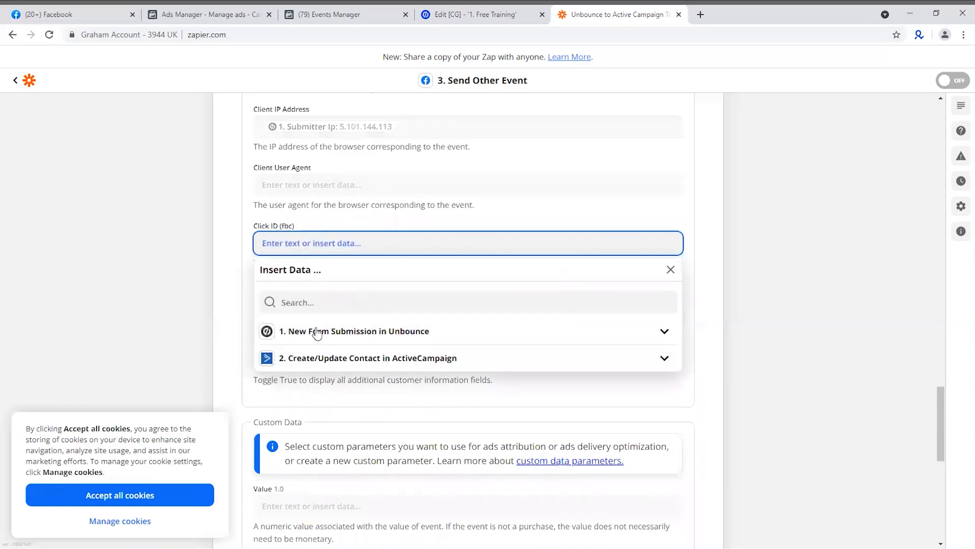
left_click(362, 340)
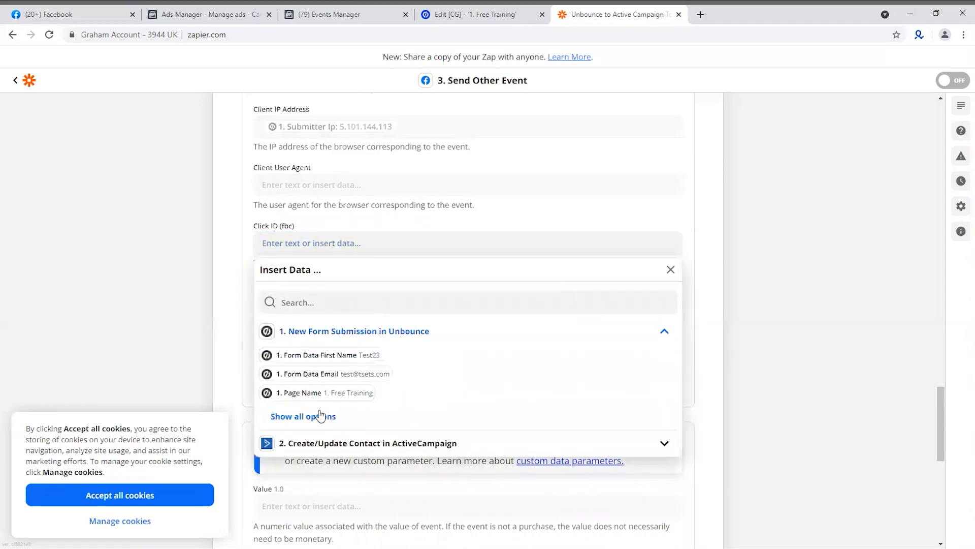
left_click(320, 415)
scroll(431, 389, "down", 5)
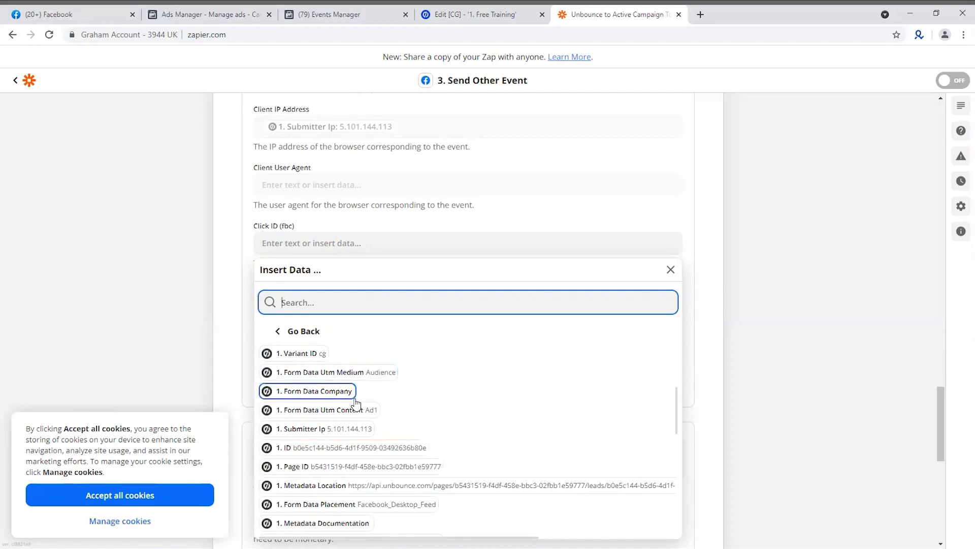
scroll(432, 406, "down", 1)
scroll(432, 406, "down", 3)
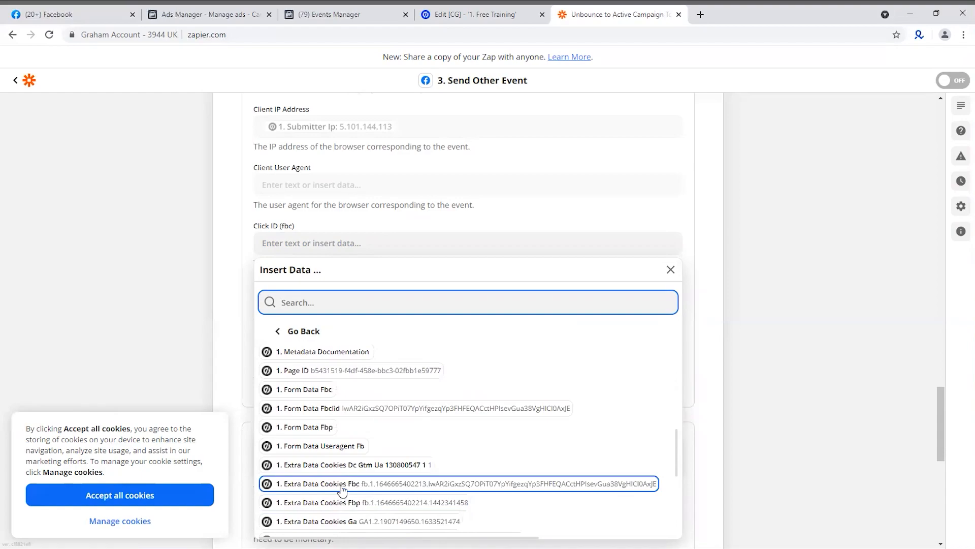
scroll(330, 494, "down", 2)
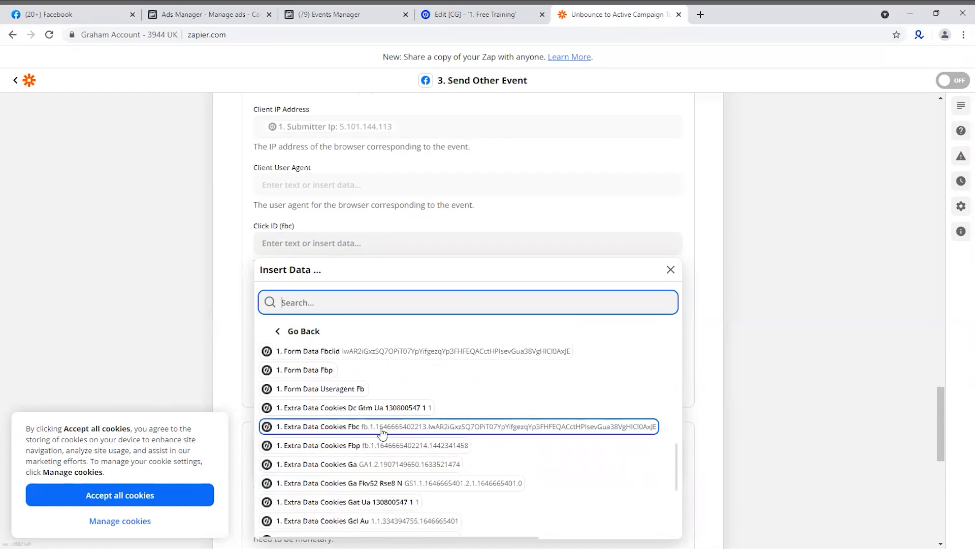
left_click(382, 433)
left_click(128, 297)
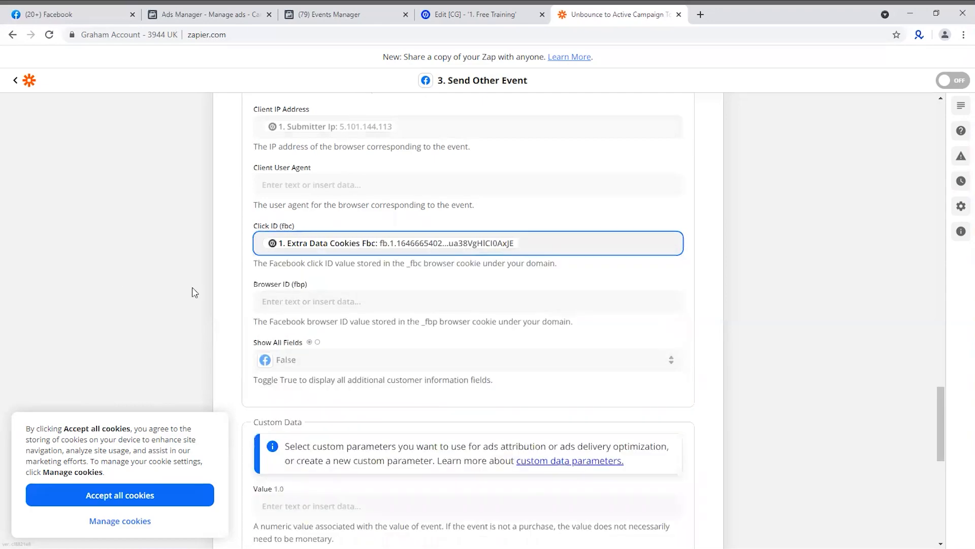
Map the Browser ID (fbp) field to the Extra Data Cookies Fbp value from the Unbounce submission
left_click(306, 301)
left_click(364, 395)
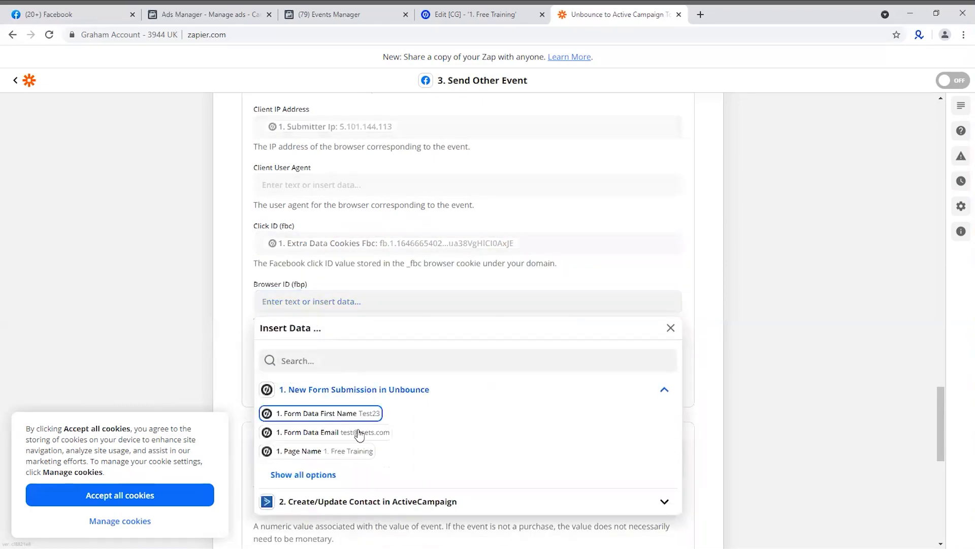
left_click(304, 474)
scroll(441, 458, "down", 5)
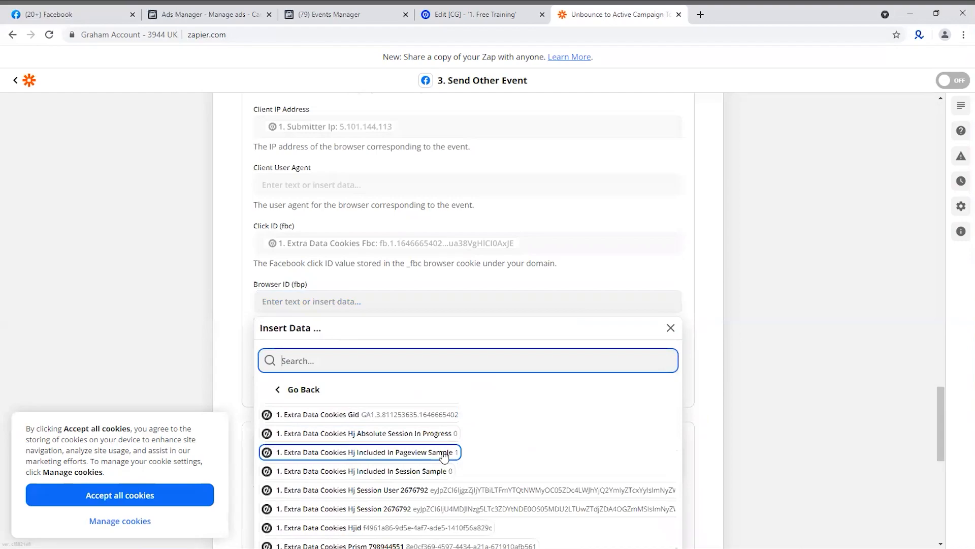
scroll(442, 460, "up", 3)
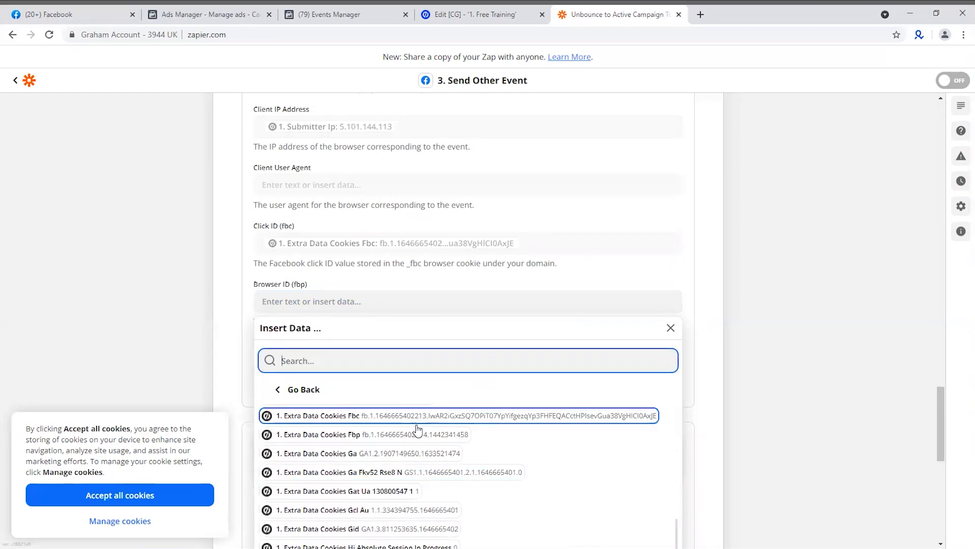
left_click(370, 435)
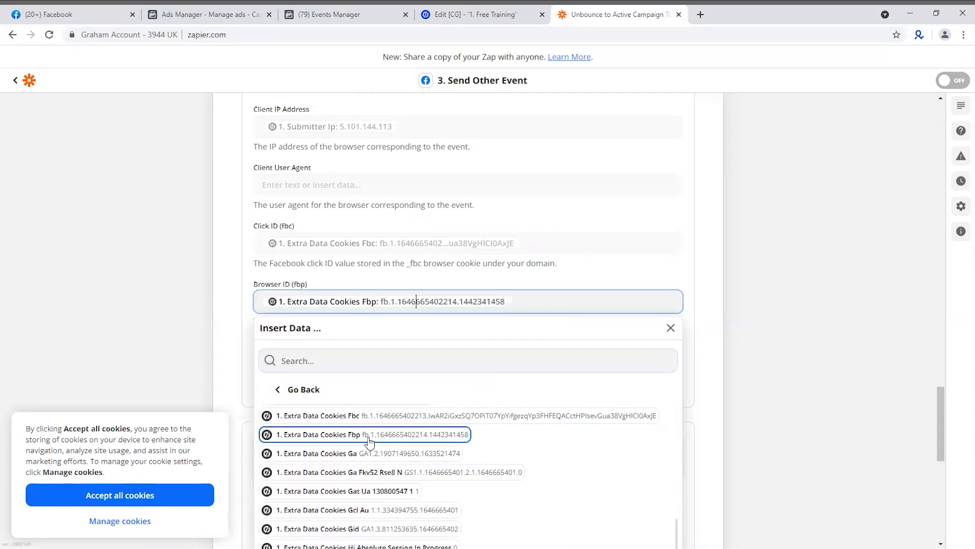
left_click(141, 326)
Set Show All Fields to True to review the additional customer information fields, and return it to False
left_click(332, 361)
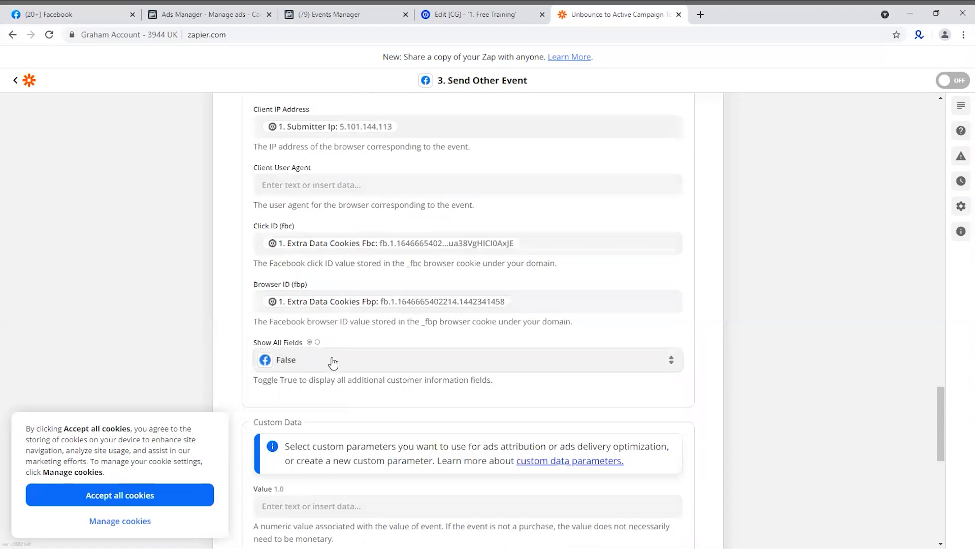
left_click(303, 526)
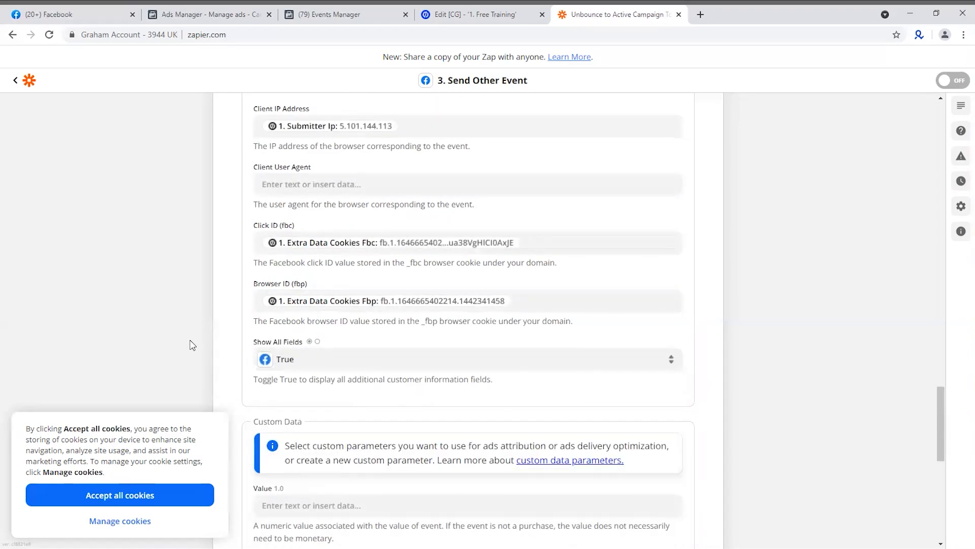
scroll(192, 281, "down", 2)
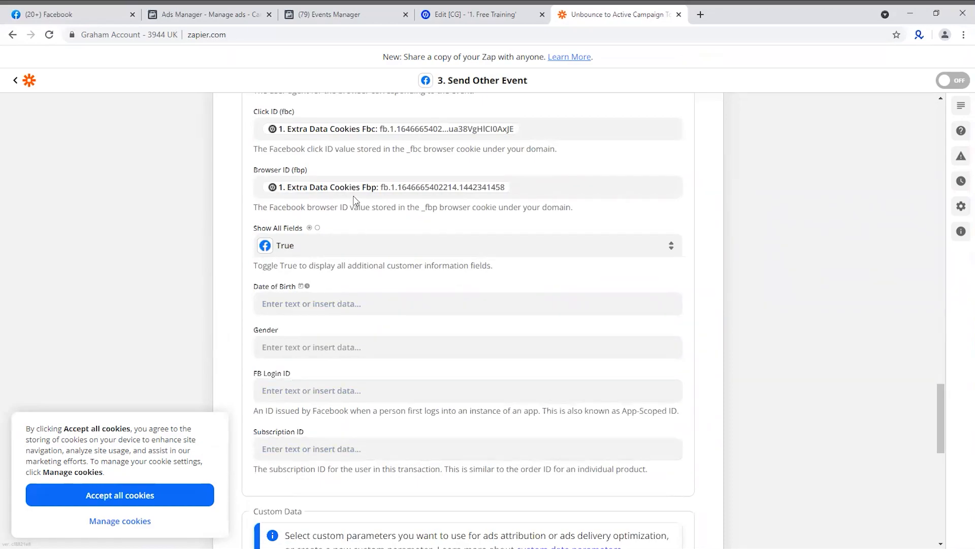
left_click(300, 248)
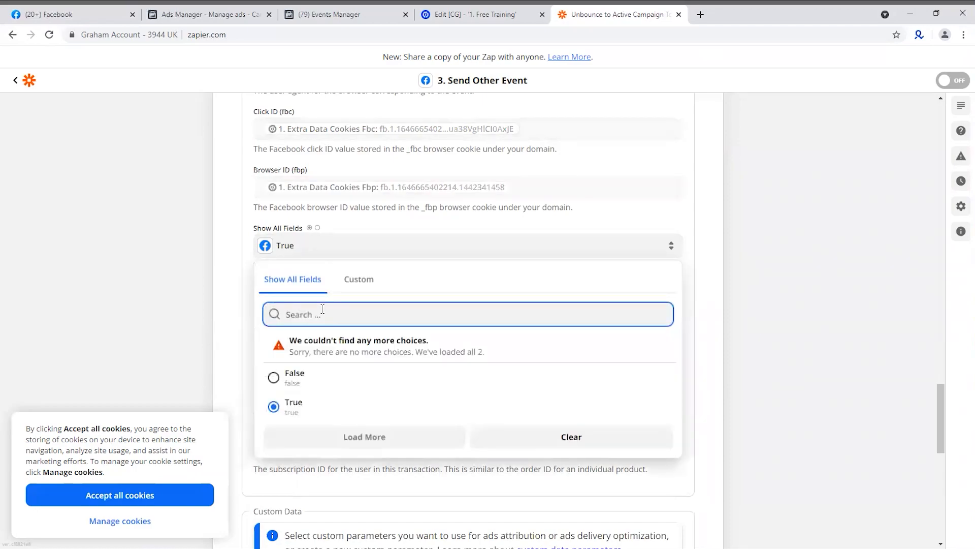
left_click(290, 377)
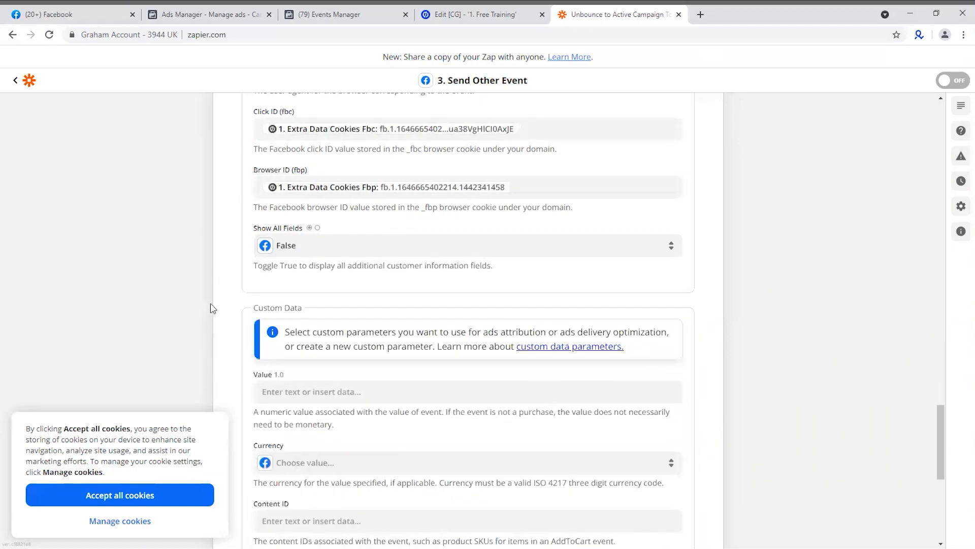
Under Custom Data, set the event's Value to 20.00 and its Currency to GBP
scroll(212, 308, "down", 2)
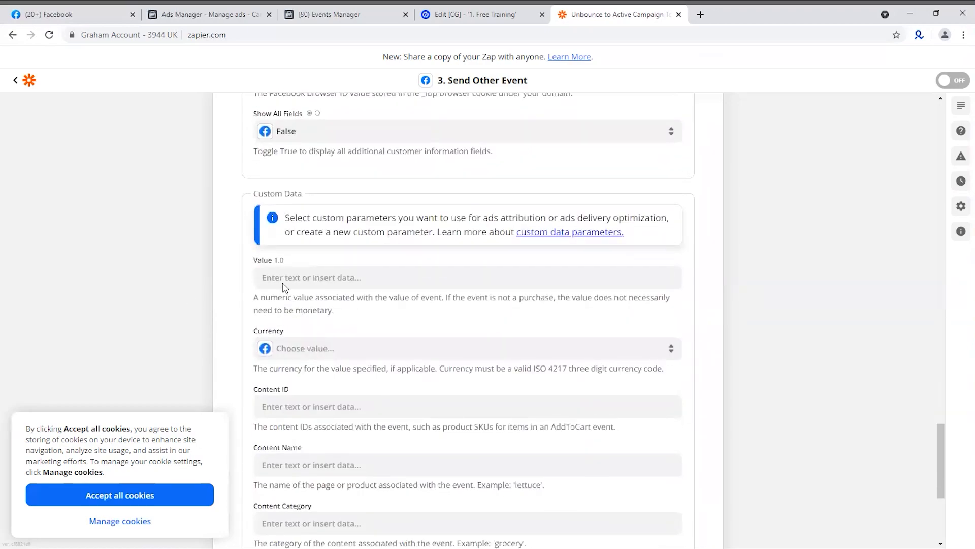
left_click(318, 279)
type("20")
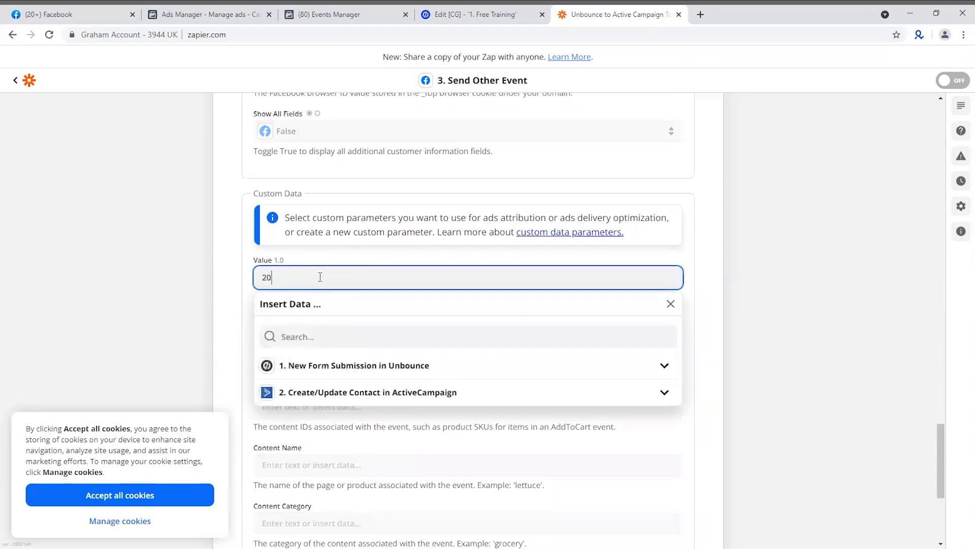
left_click(175, 310)
left_click(315, 350)
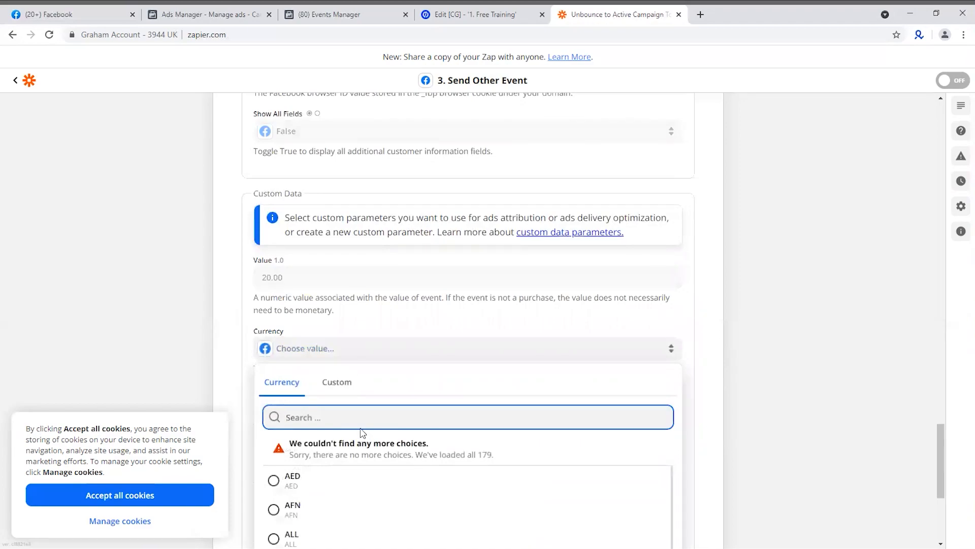
type("gbp")
left_click(305, 482)
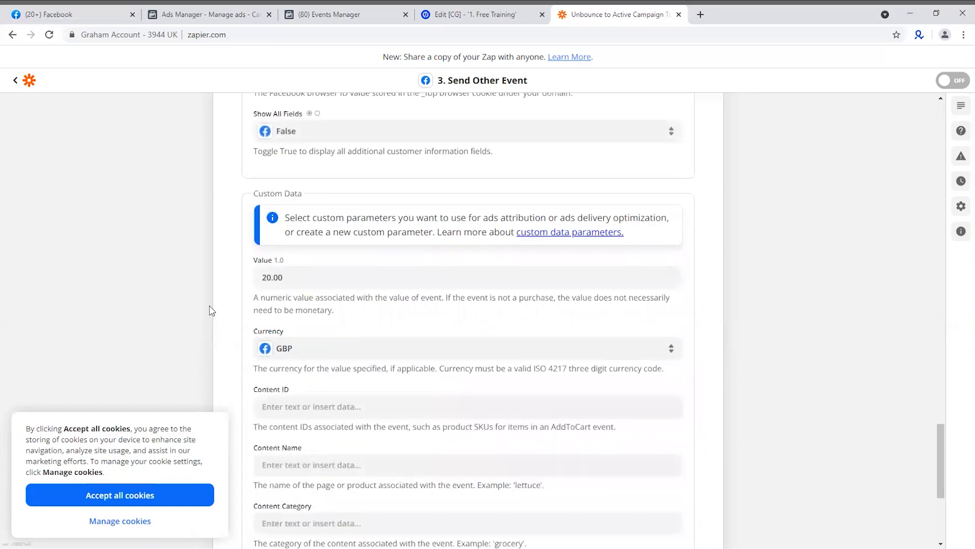
Set the Content ID under Custom Data to FLX002
scroll(196, 327, "down", 3)
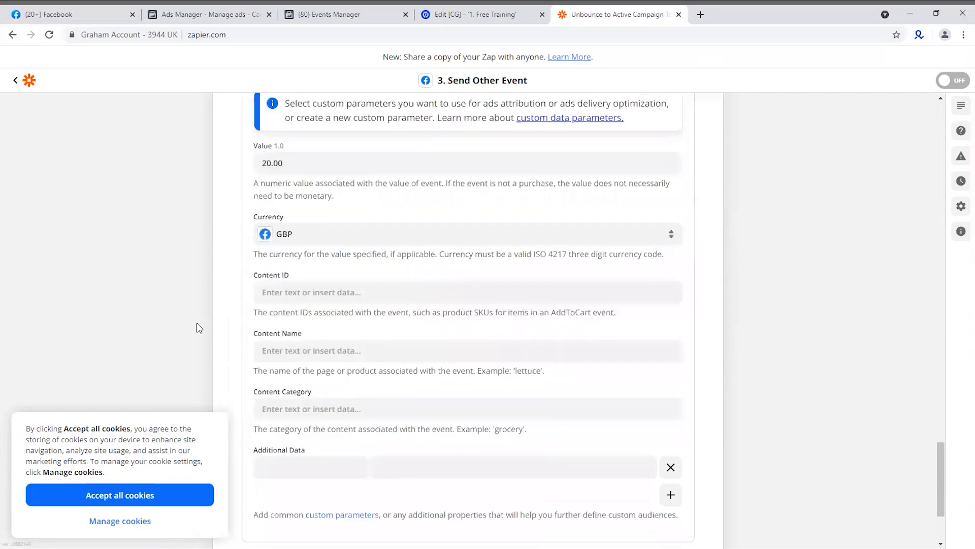
left_click(287, 294)
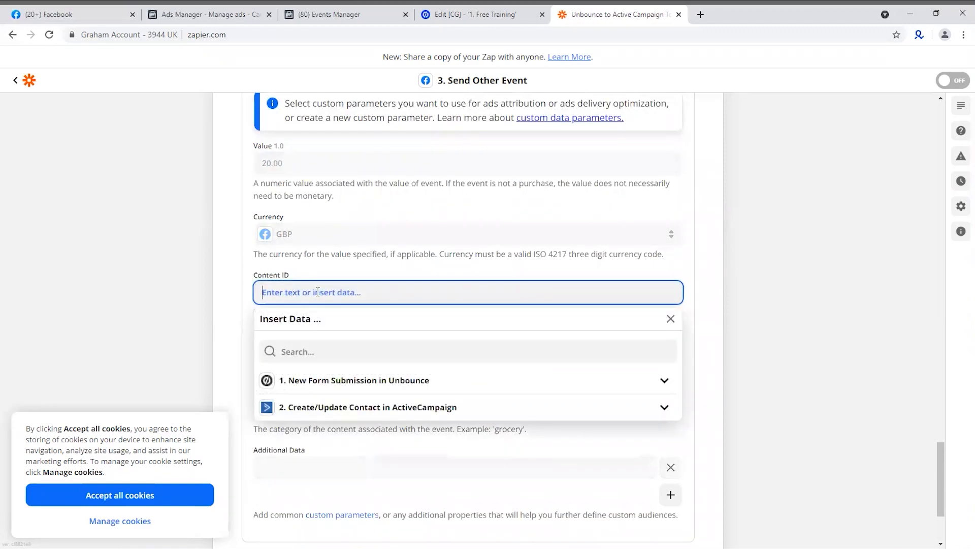
type("FLX002")
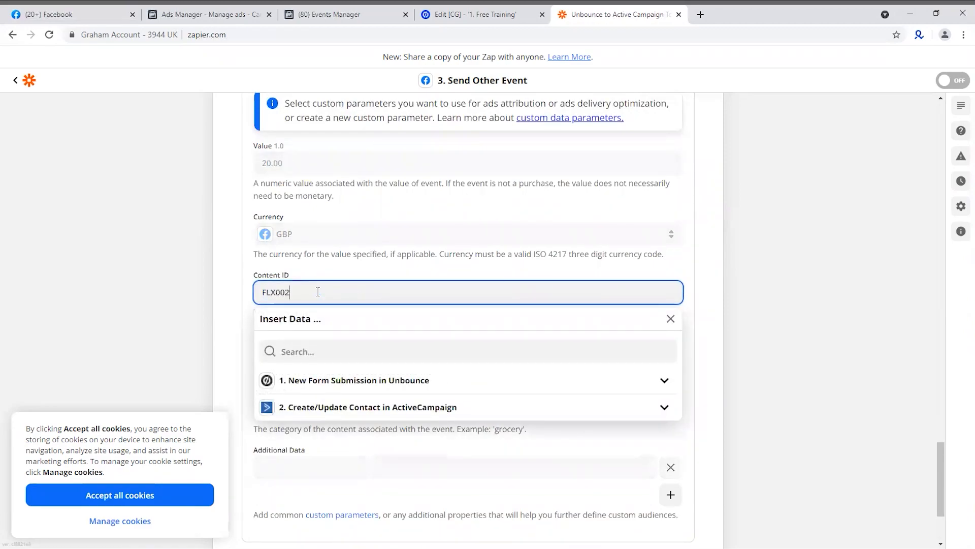
Set the Content Name under Custom Data to Flexxable
left_click(203, 288)
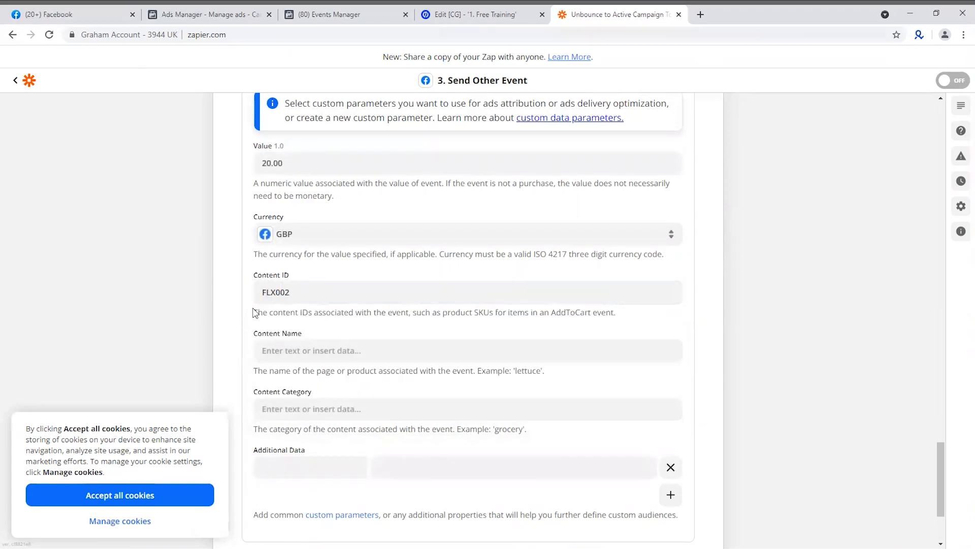
left_click(281, 353)
type("Fl")
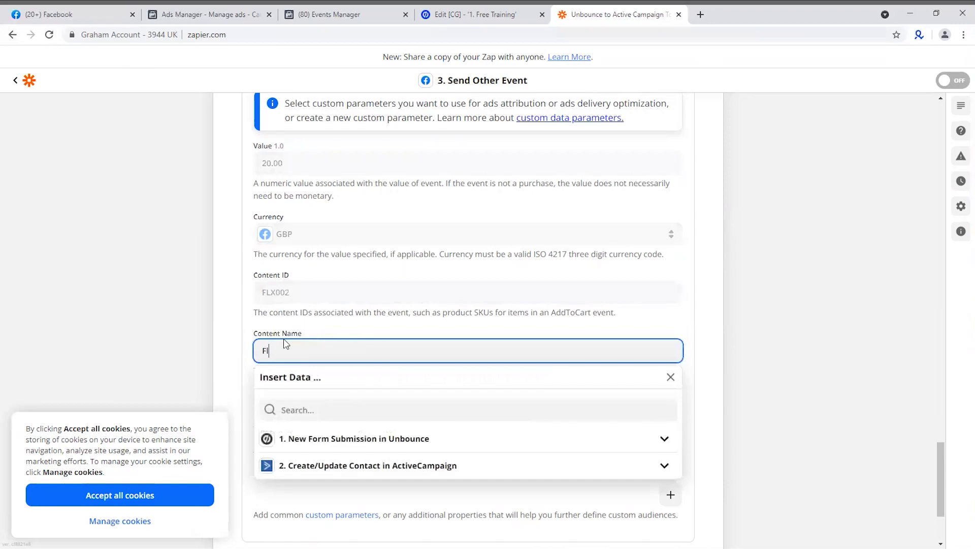
type("exxable")
left_click(184, 351)
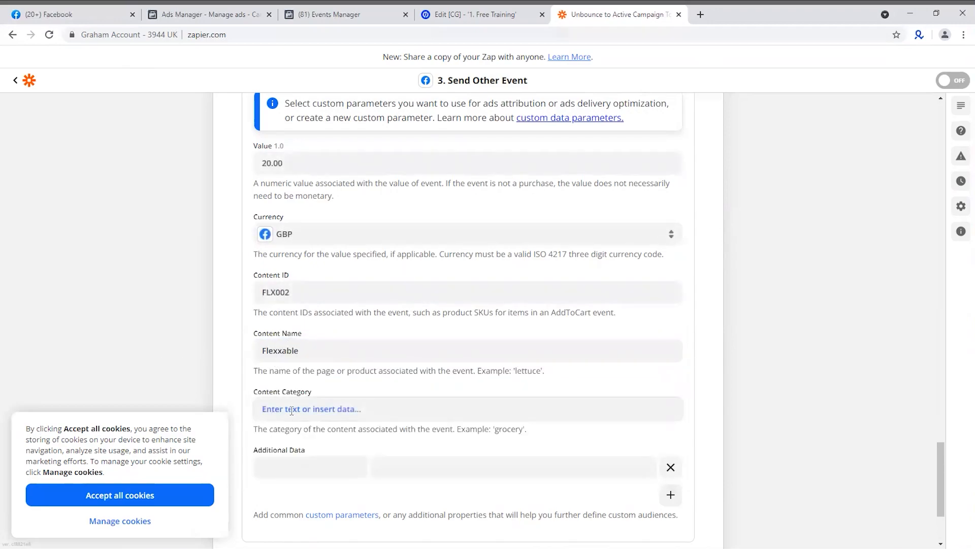
Replace the Content Name under Custom Data with VSLOptin
left_click_drag(304, 351, 244, 360)
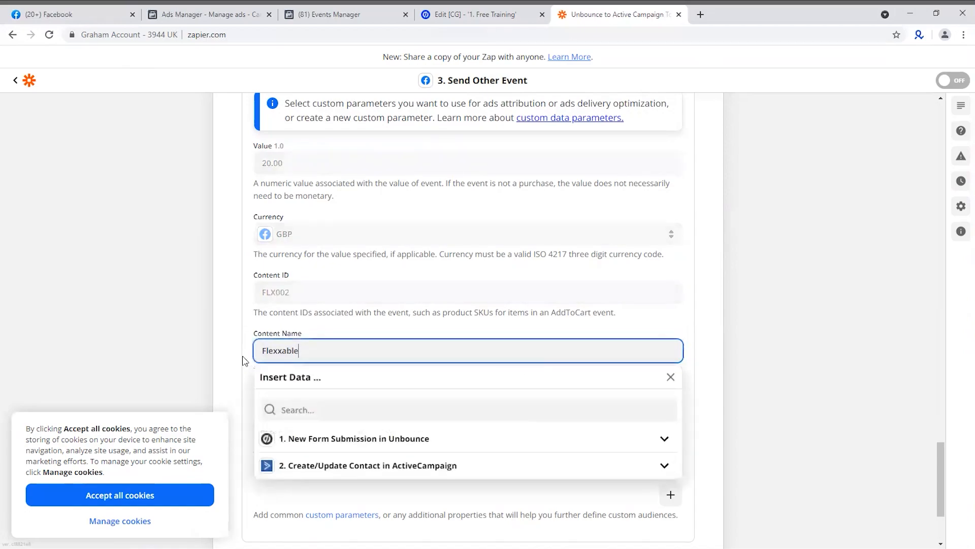
double_click(307, 351)
type("VSLOptin")
left_click(180, 352)
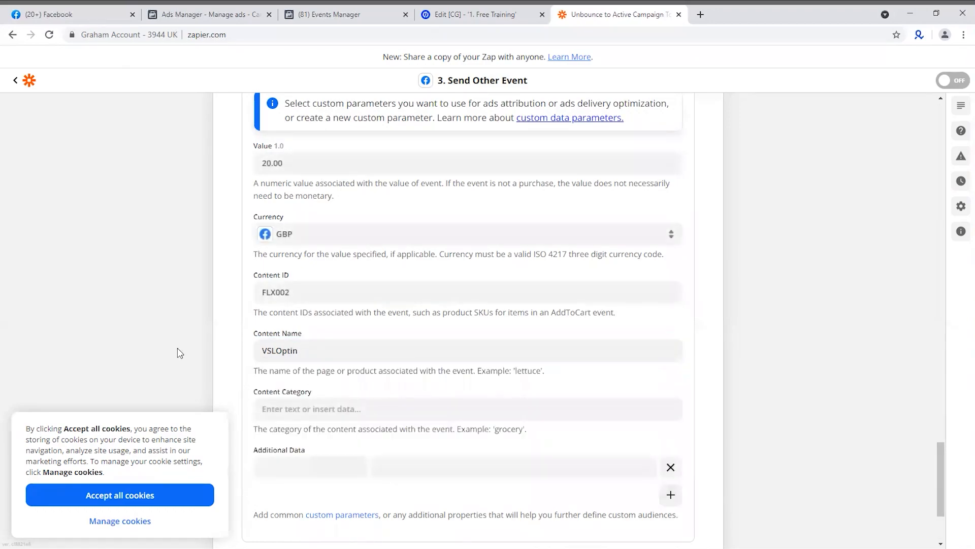
Set the Content Category under Custom Data to Flexxable
left_click(322, 406)
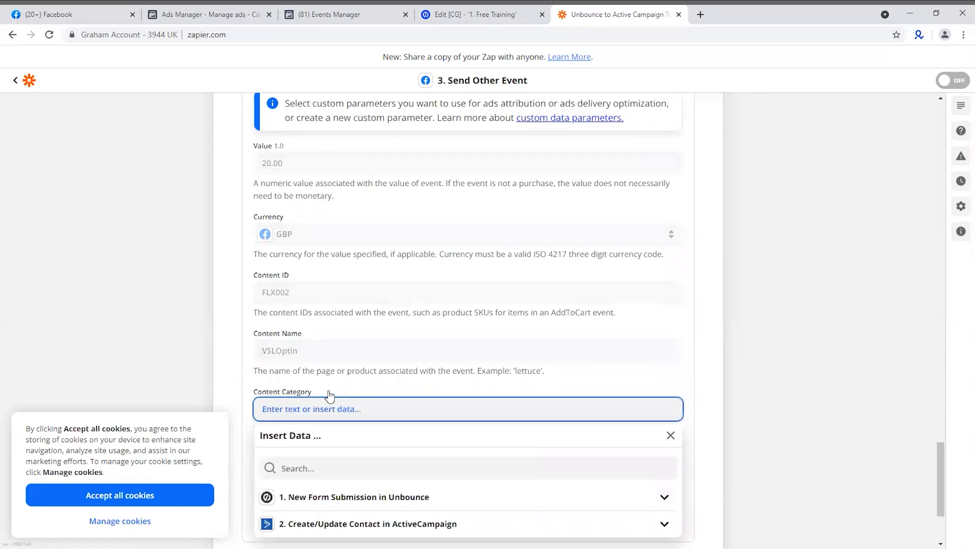
type("Flexxable")
left_click(177, 372)
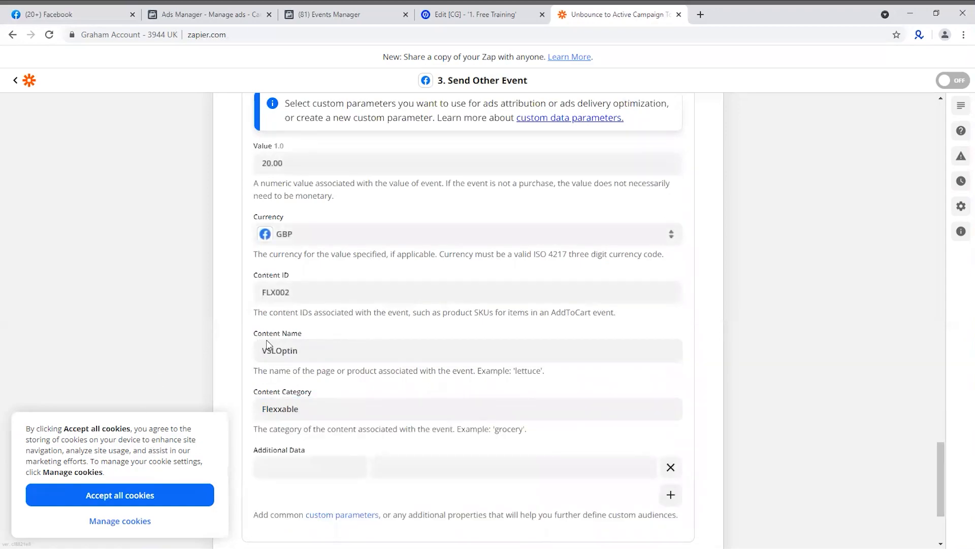
Fill the required Pixel field under Source And Destination with Flexxable Pixel
scroll(506, 387, "down", 2)
scroll(659, 422, "down", 1)
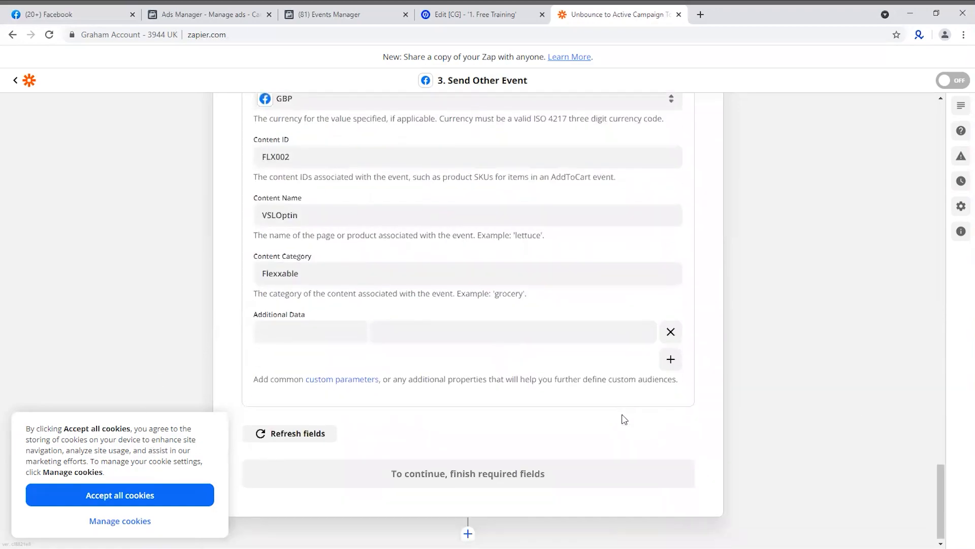
scroll(654, 398, "up", 1)
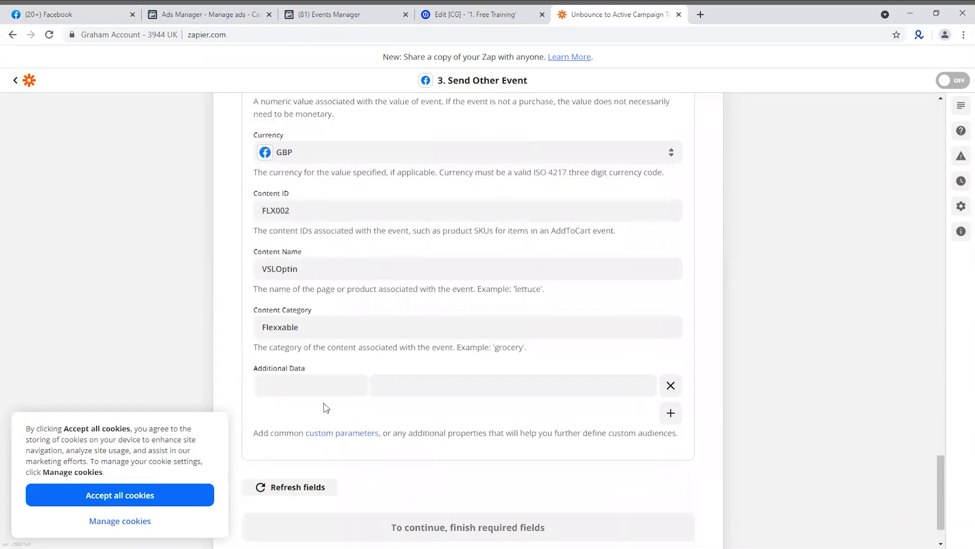
scroll(389, 381, "up", 10)
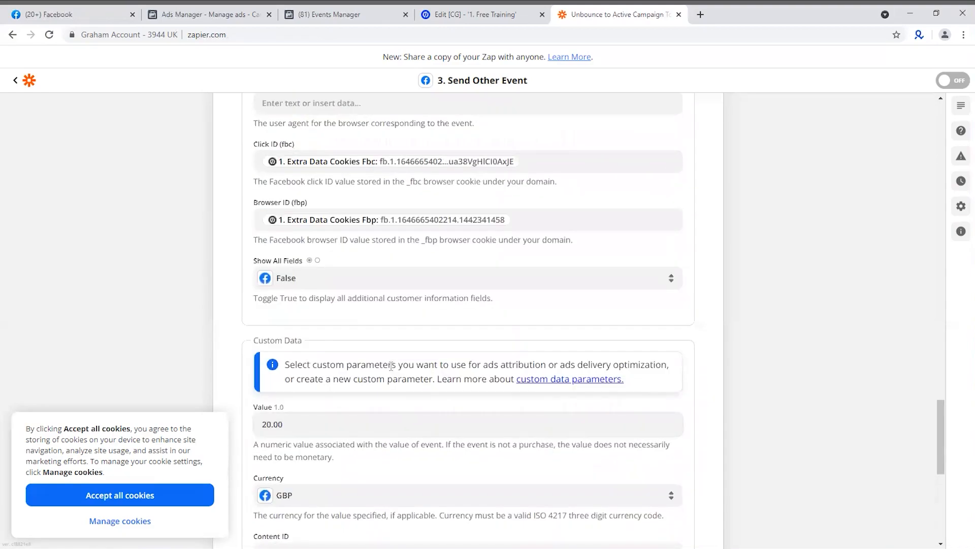
scroll(391, 366, "up", 7)
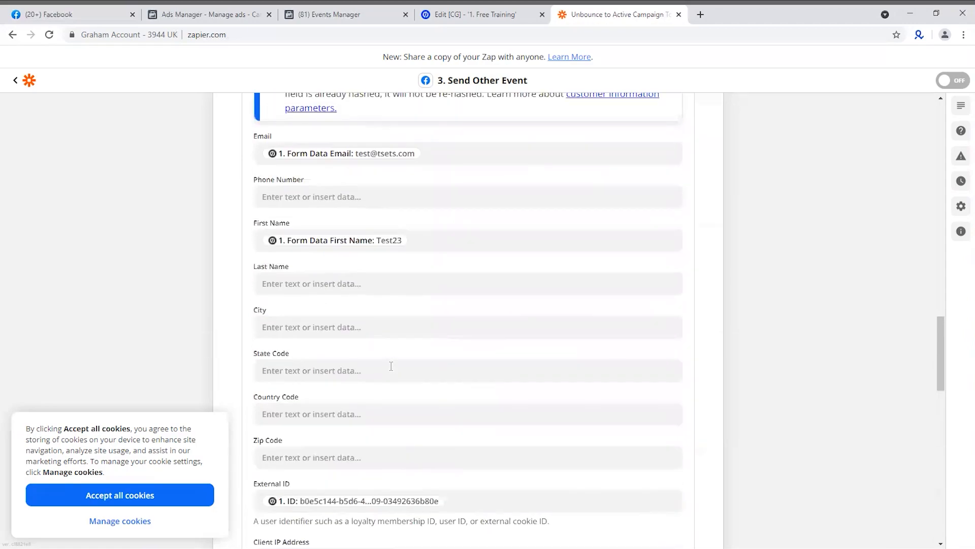
scroll(389, 371, "up", 12)
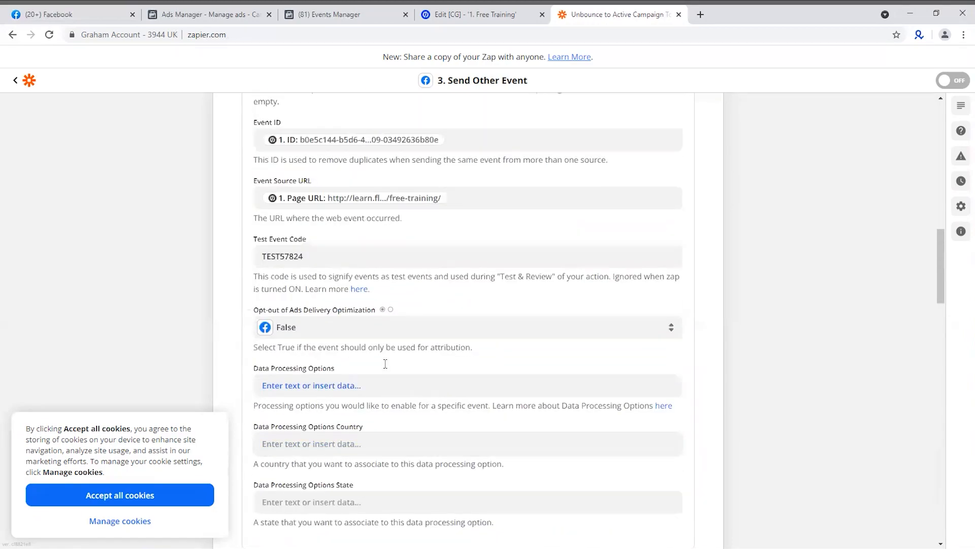
scroll(385, 362, "up", 5)
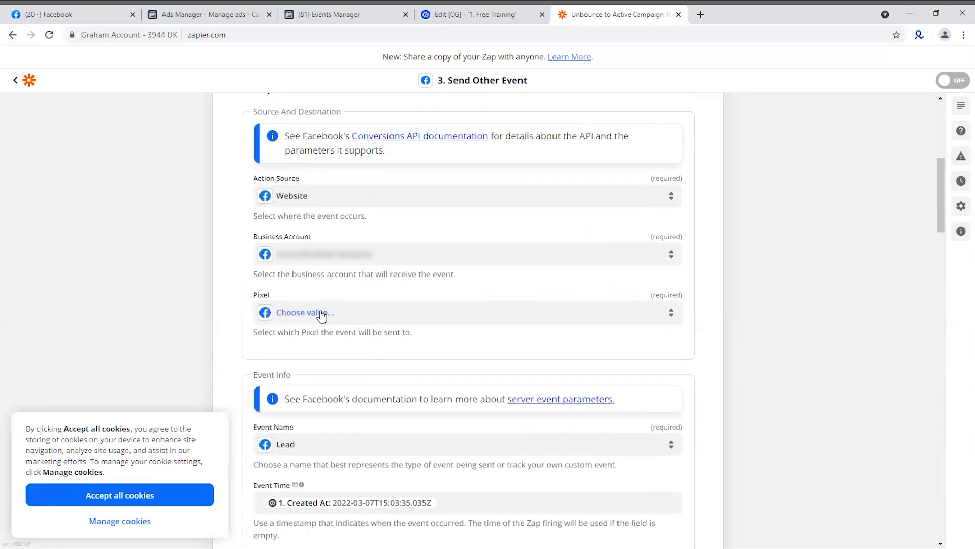
left_click(322, 313)
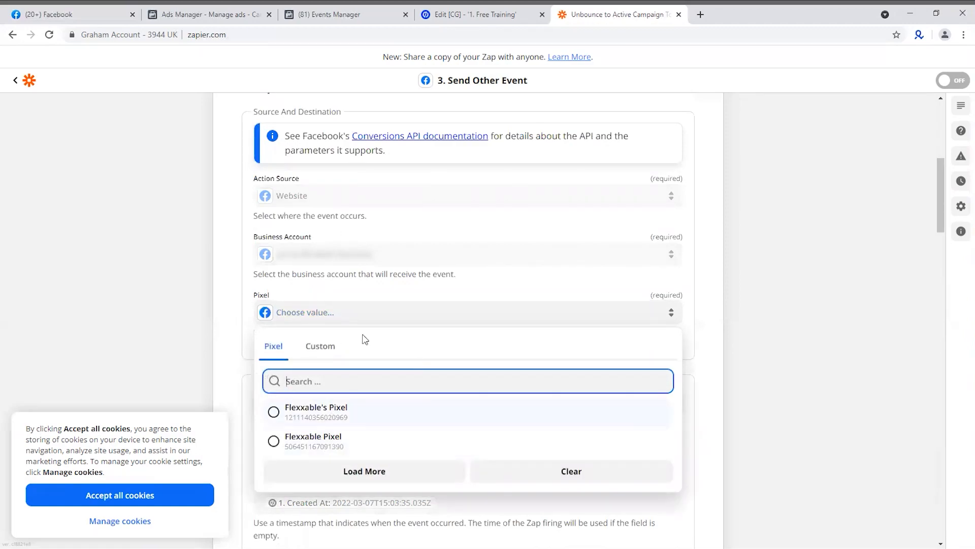
left_click(292, 442)
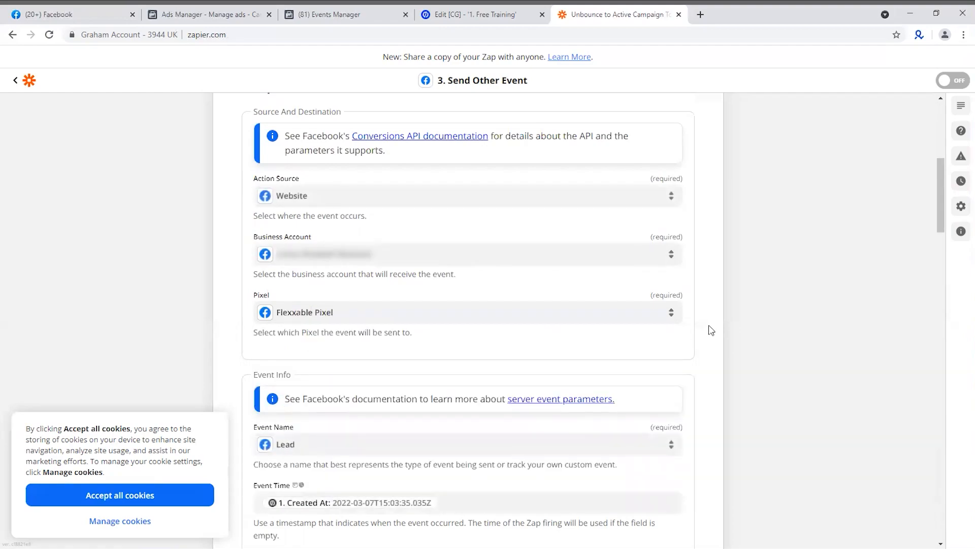
Accept all site cookies and complete the Facebook Conversions action setup to proceed to its test
scroll(490, 353, "down", 3)
scroll(457, 308, "down", 10)
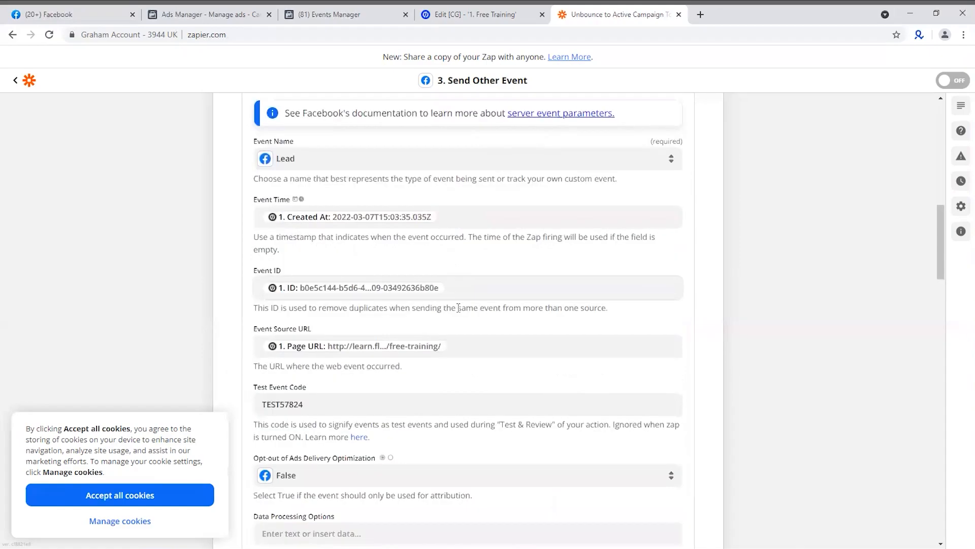
scroll(445, 311, "down", 14)
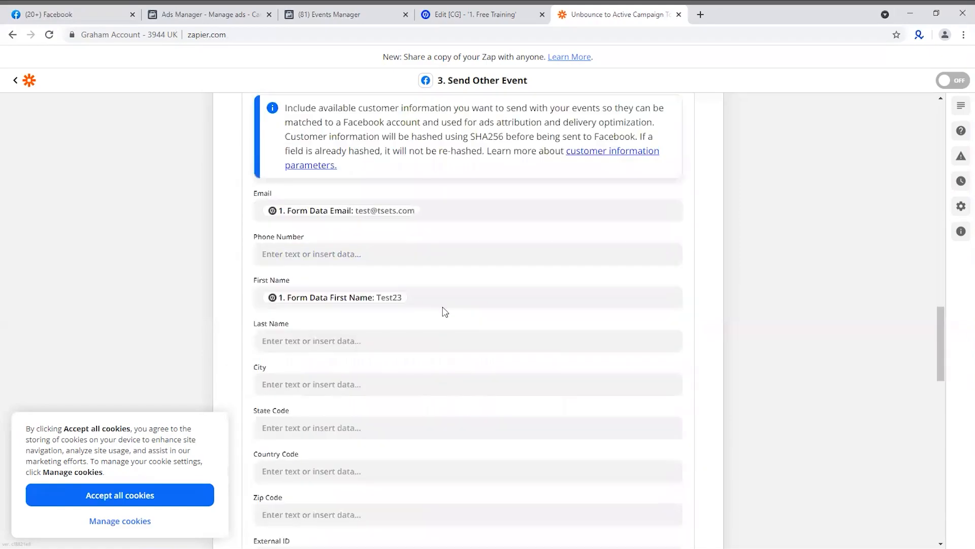
scroll(442, 310, "down", 7)
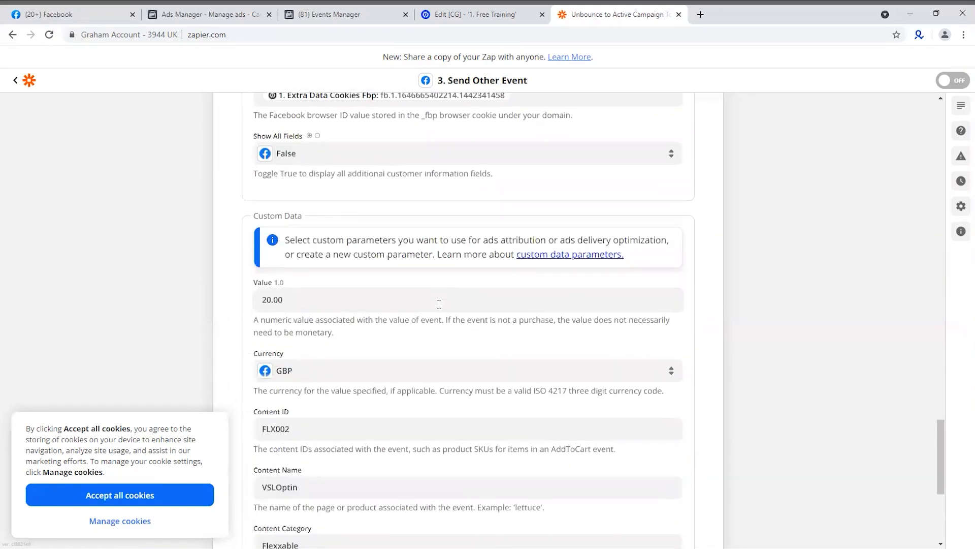
scroll(438, 310, "down", 1)
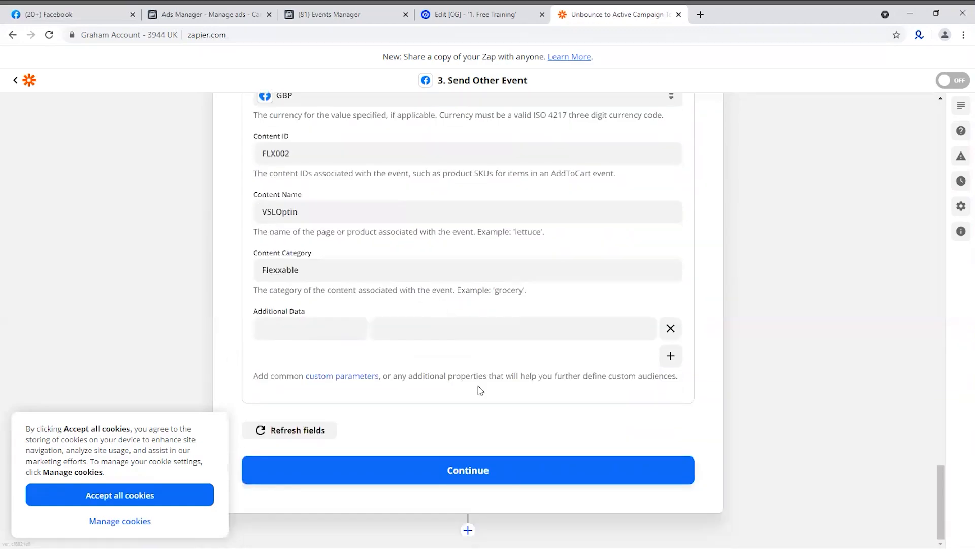
left_click(143, 497)
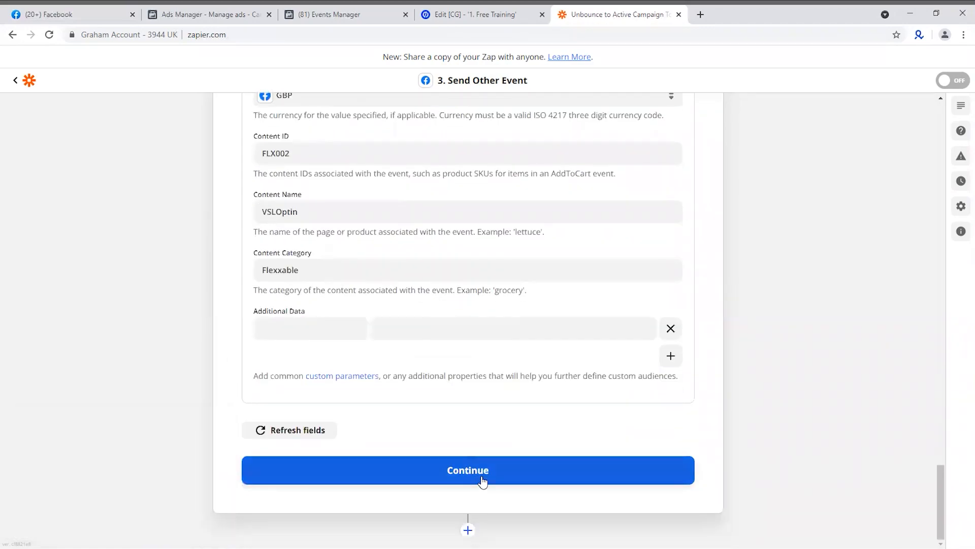
left_click(551, 468)
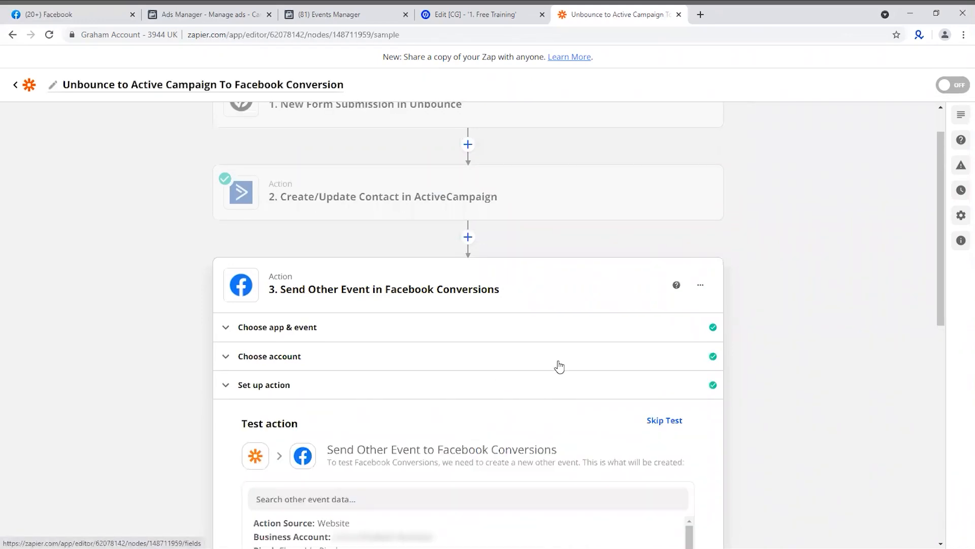
Run the Send Other Event test and review its response, sending the test event to Facebook Conversions
scroll(722, 309, "down", 3)
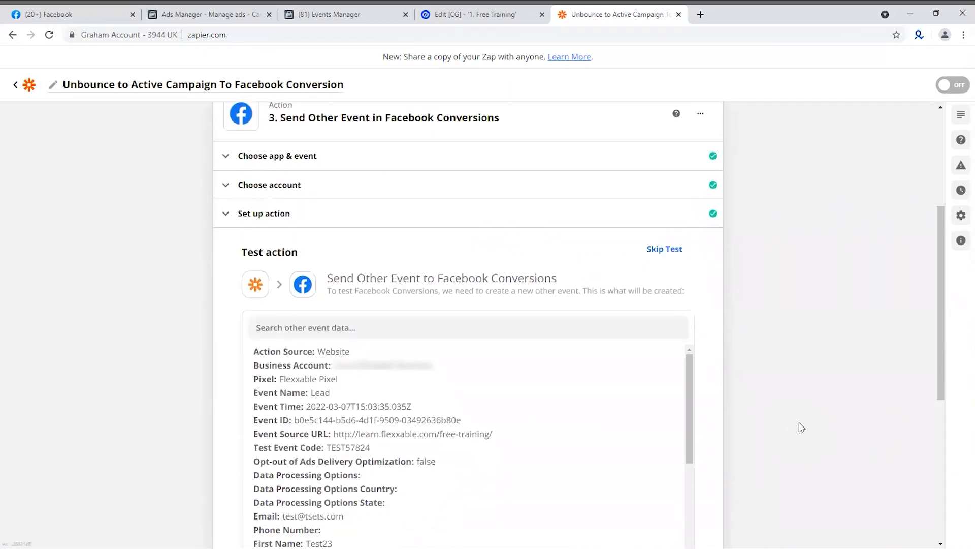
scroll(802, 417, "down", 6)
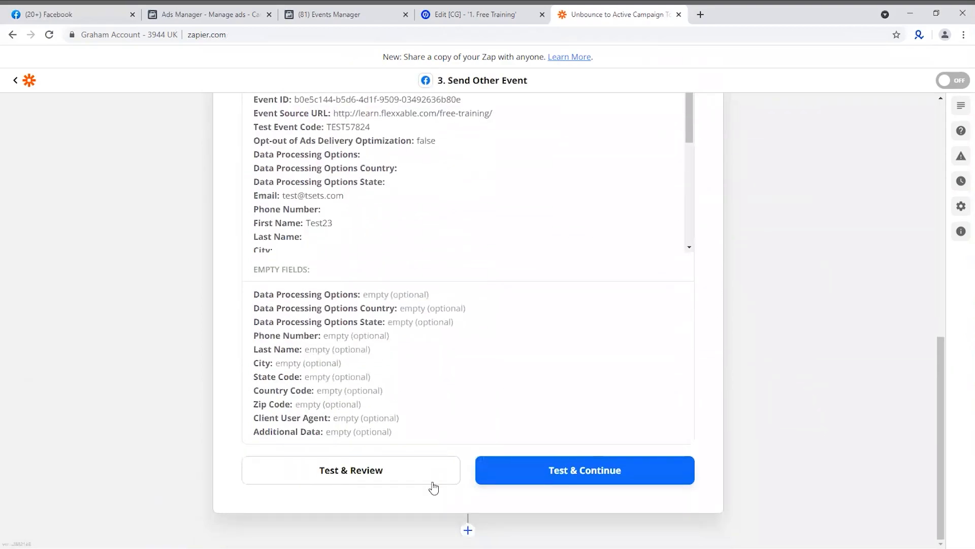
left_click(384, 480)
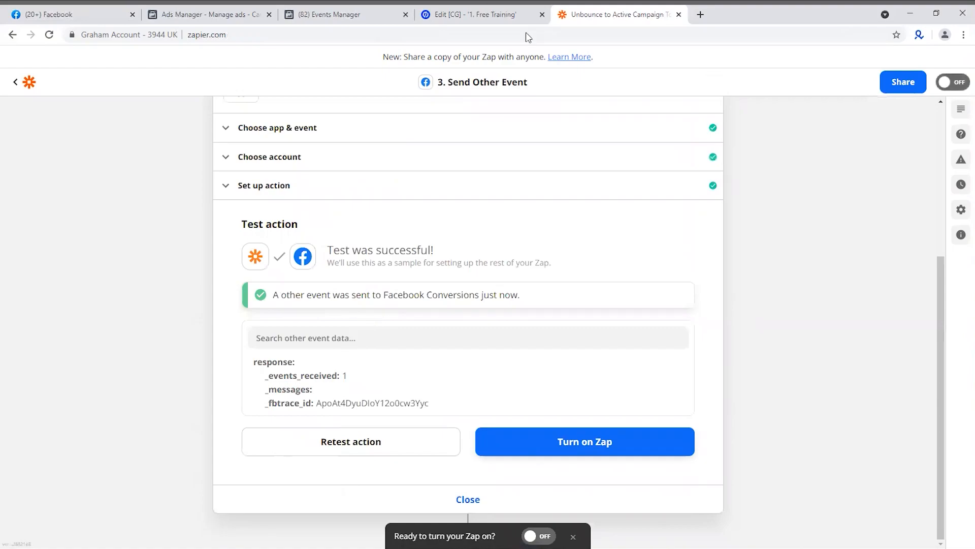
Switch to Facebook Events Manager and expand the received Lead test event to examine its full parameters and user data keys
left_click(332, 15)
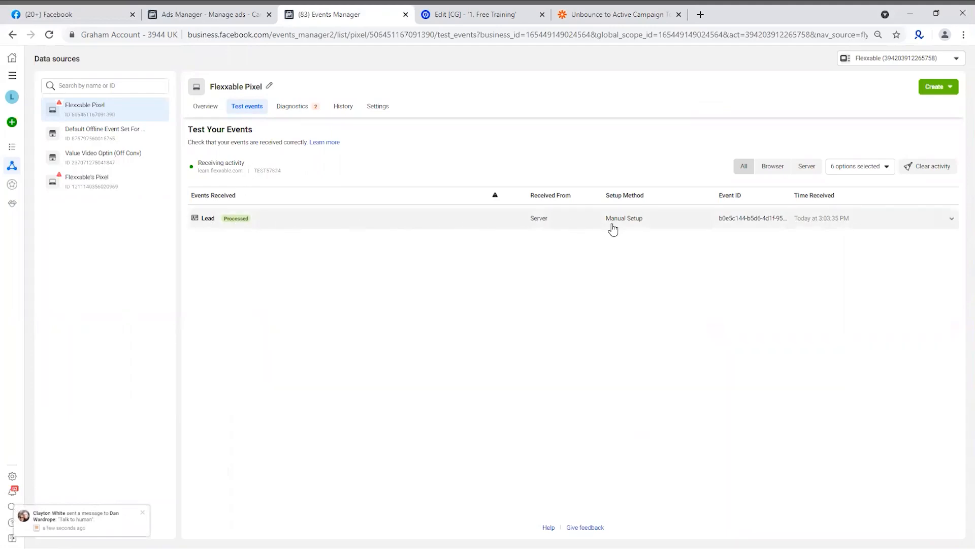
left_click(953, 223)
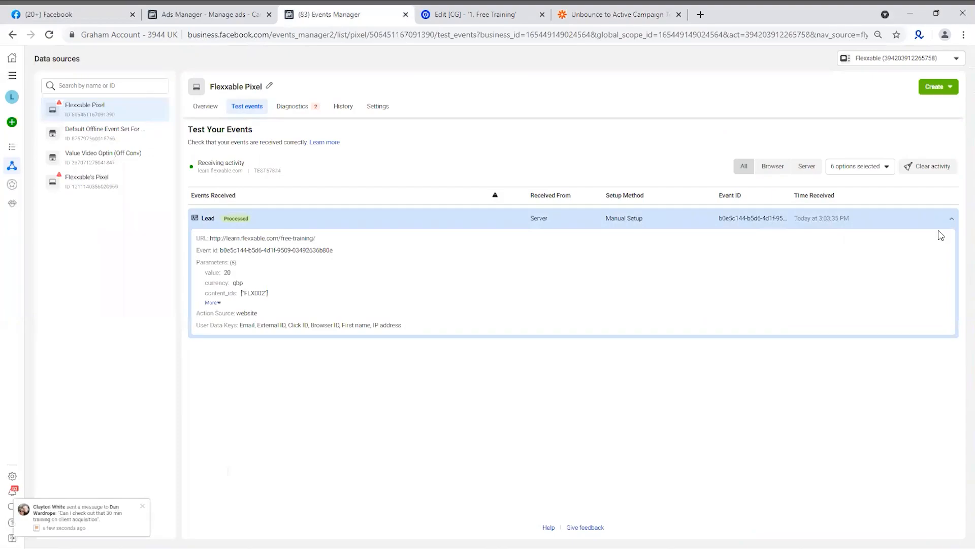
left_click(214, 302)
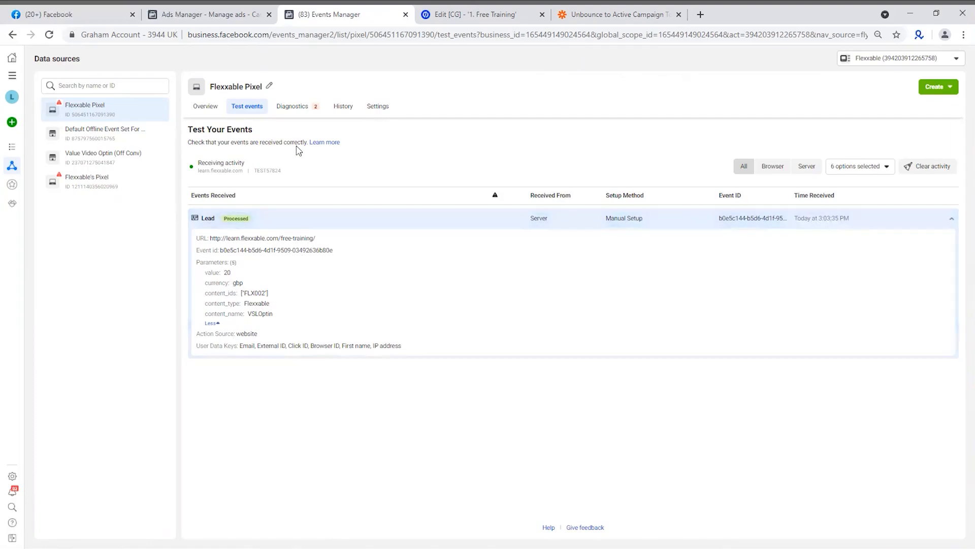
Return to the Zap in Zapier, reopen the Facebook Conversions action setup and clear the Test Event Code
left_click(610, 19)
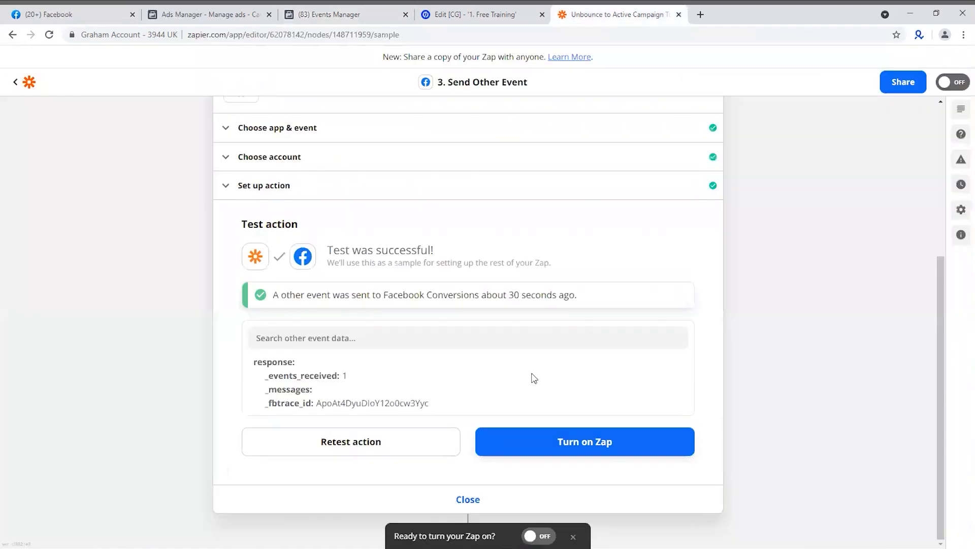
scroll(356, 269, "up", 2)
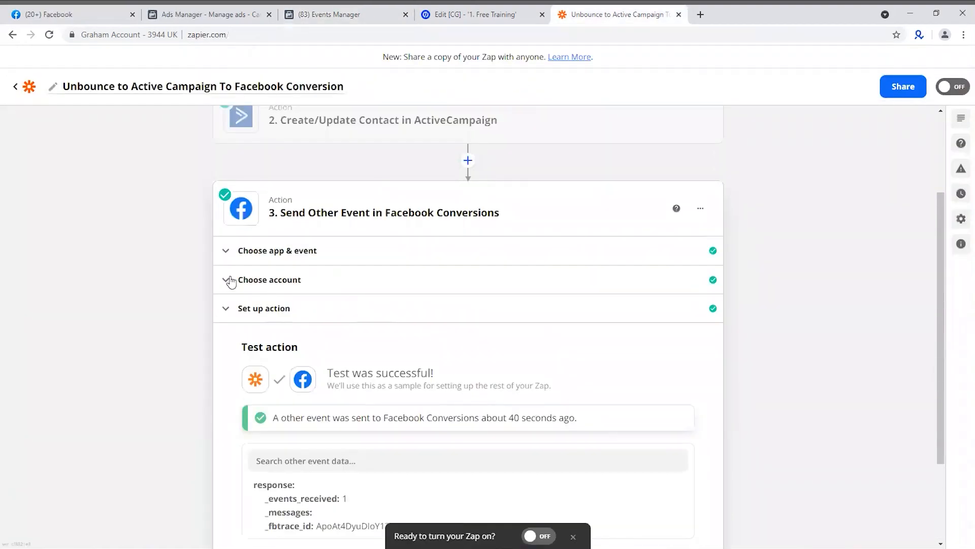
left_click(257, 310)
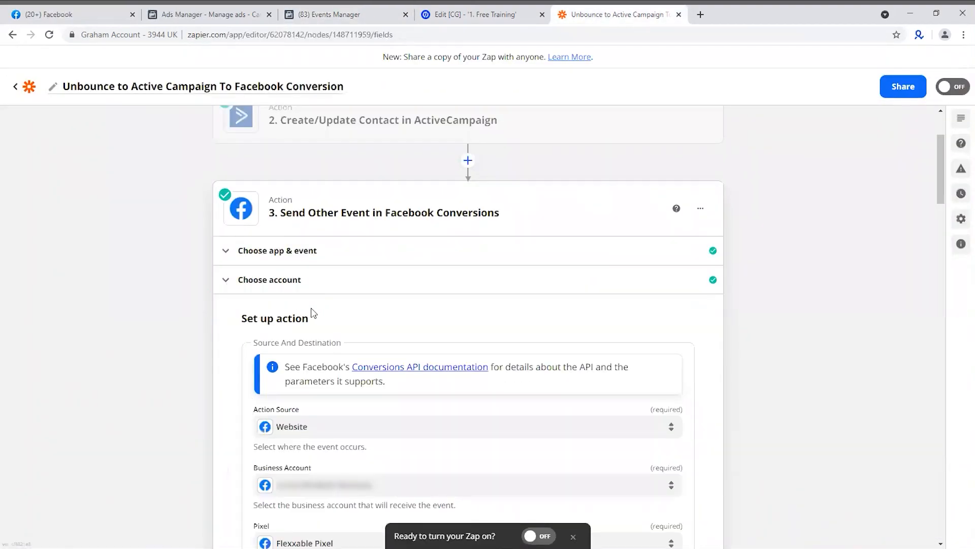
scroll(312, 313, "down", 12)
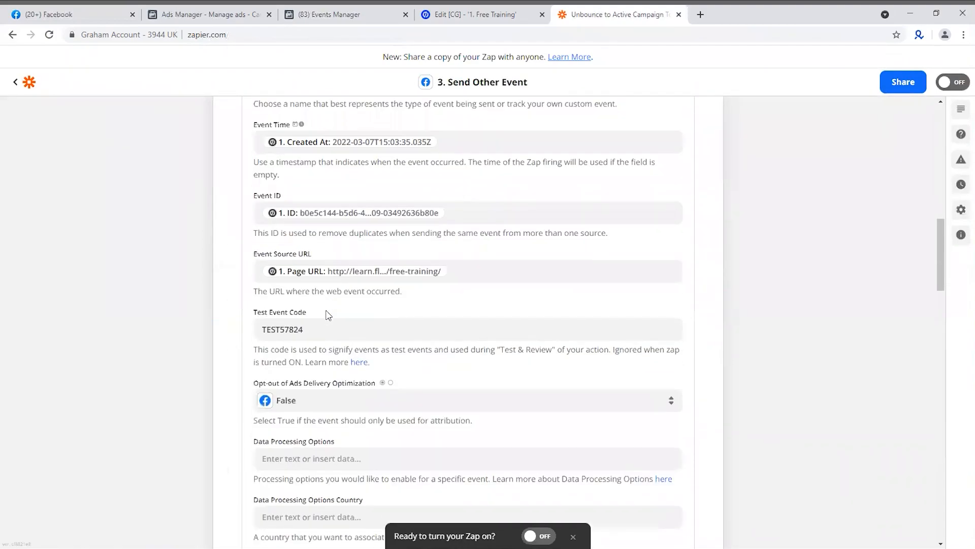
scroll(328, 315, "down", 1)
left_click(256, 287)
key("BackSpace")
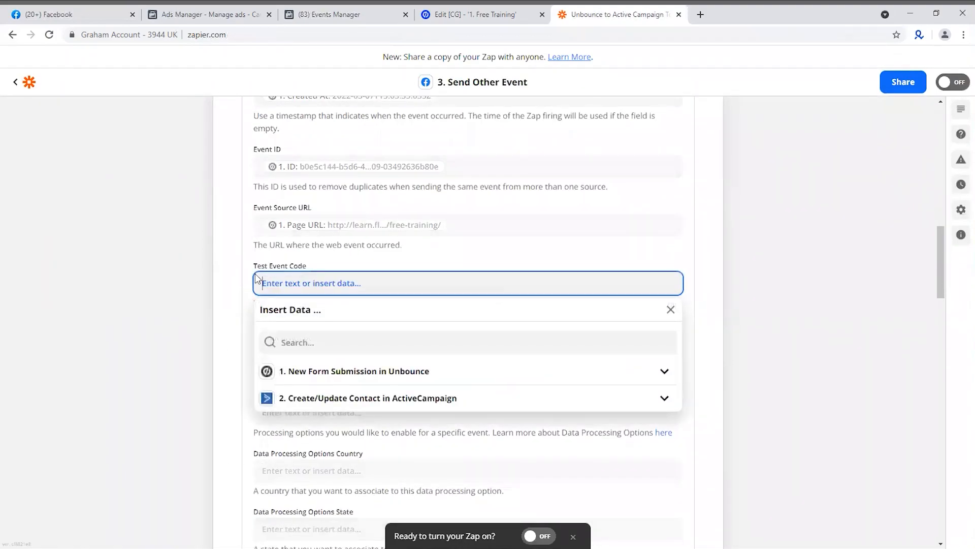
left_click(211, 300)
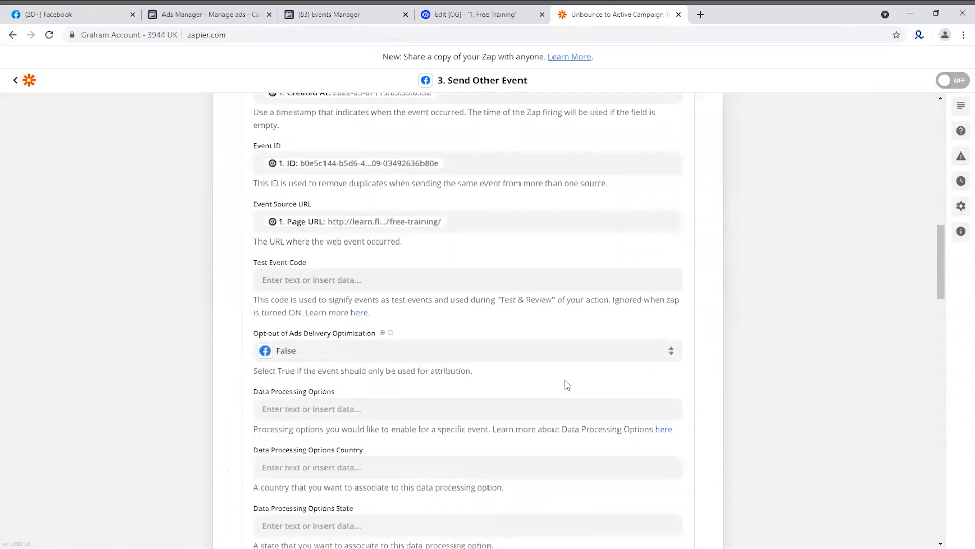
Complete the updated Facebook Conversions action setup and turn on the Zap
scroll(671, 377, "down", 20)
scroll(660, 378, "down", 5)
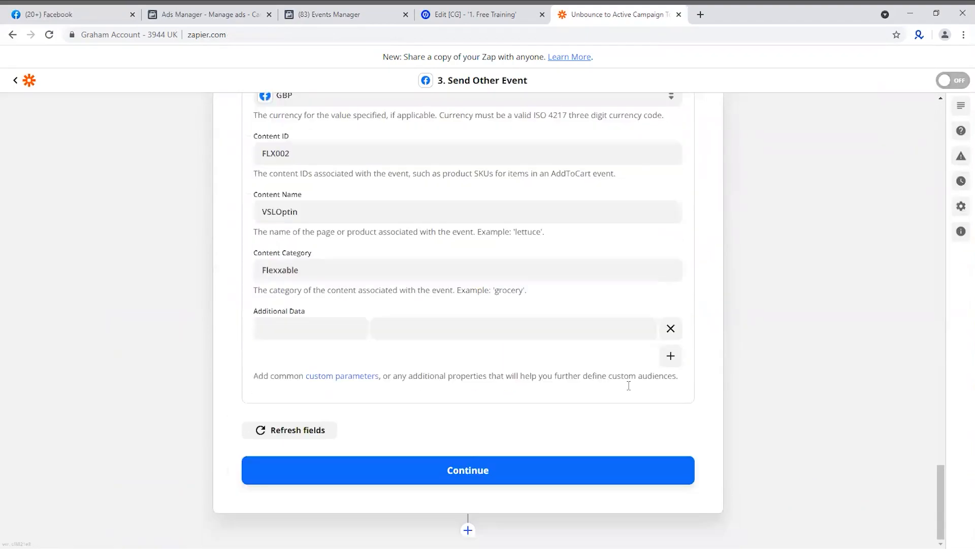
left_click(561, 477)
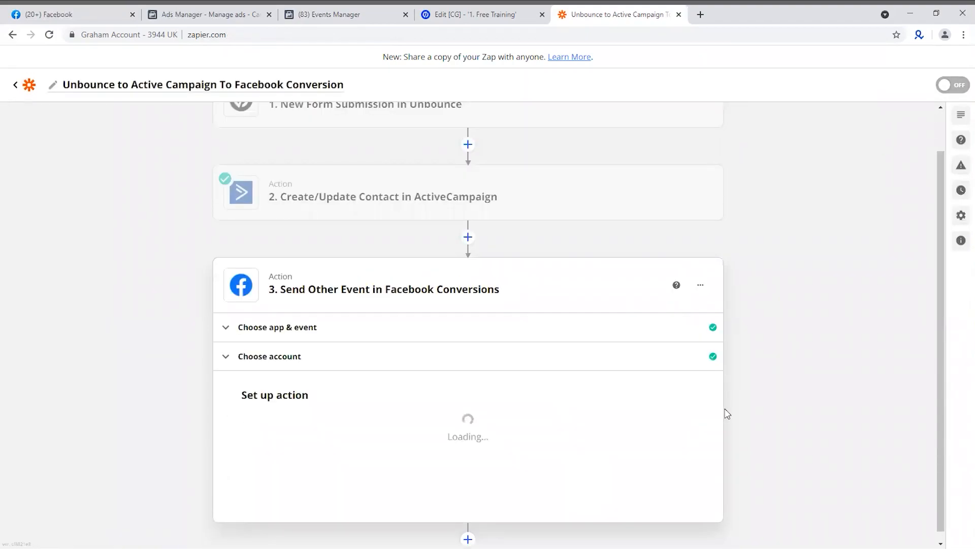
scroll(737, 401, "down", 3)
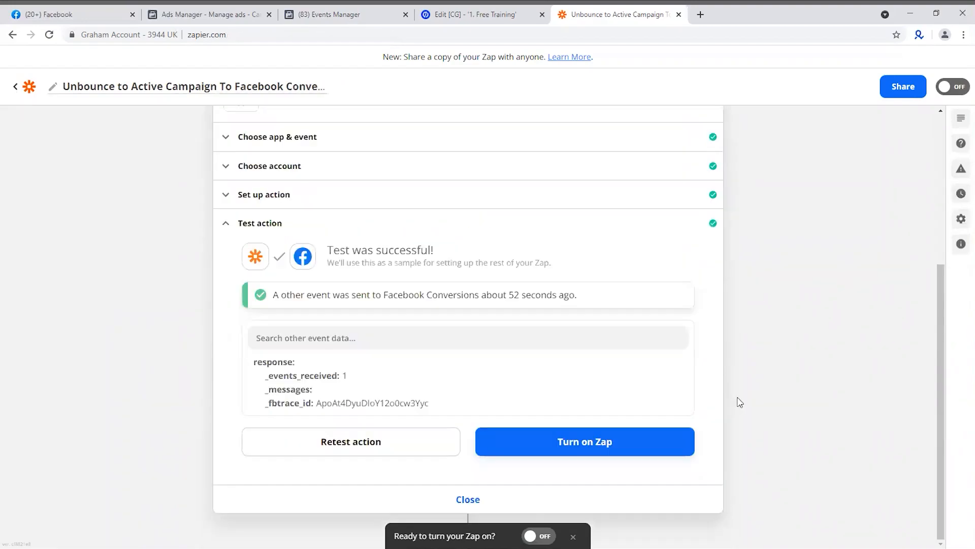
left_click(589, 446)
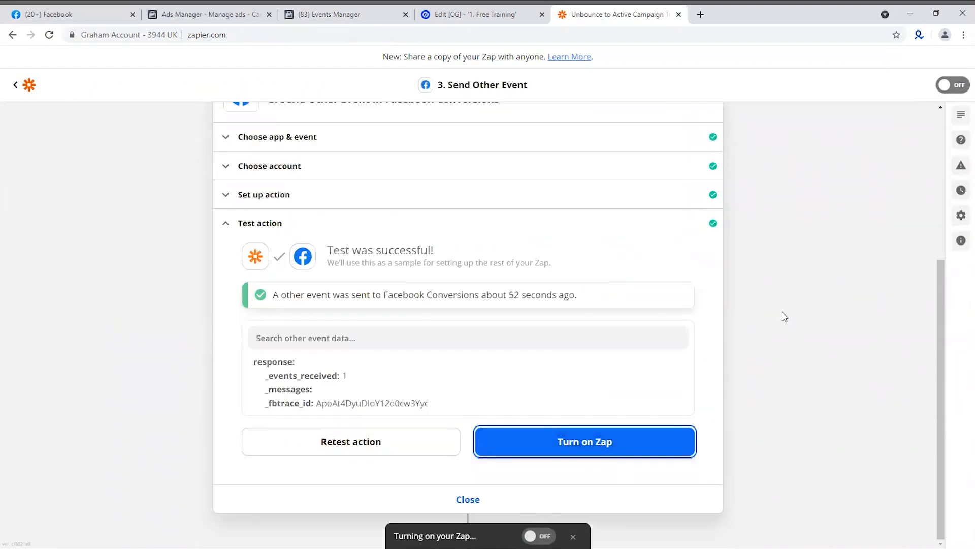